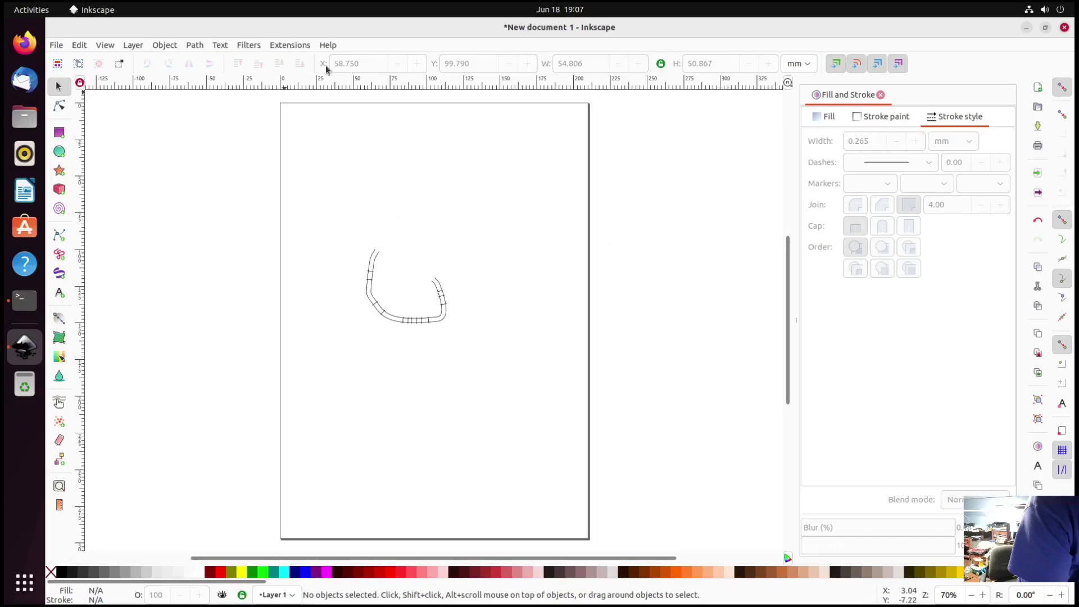
Check the installed Inkscape version in the Help menu's About information.
click(327, 45)
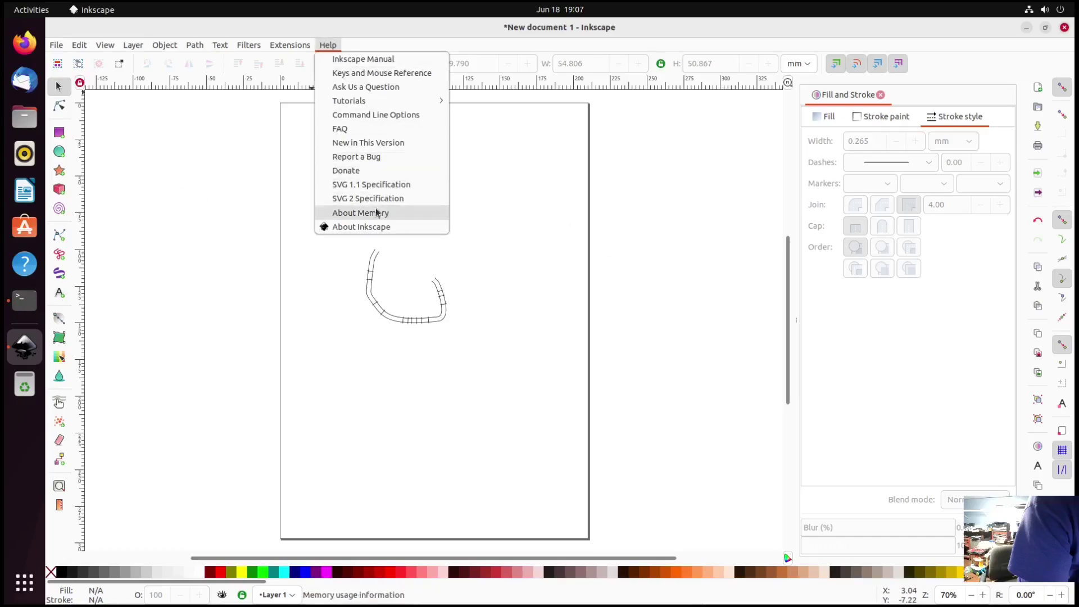
click(377, 227)
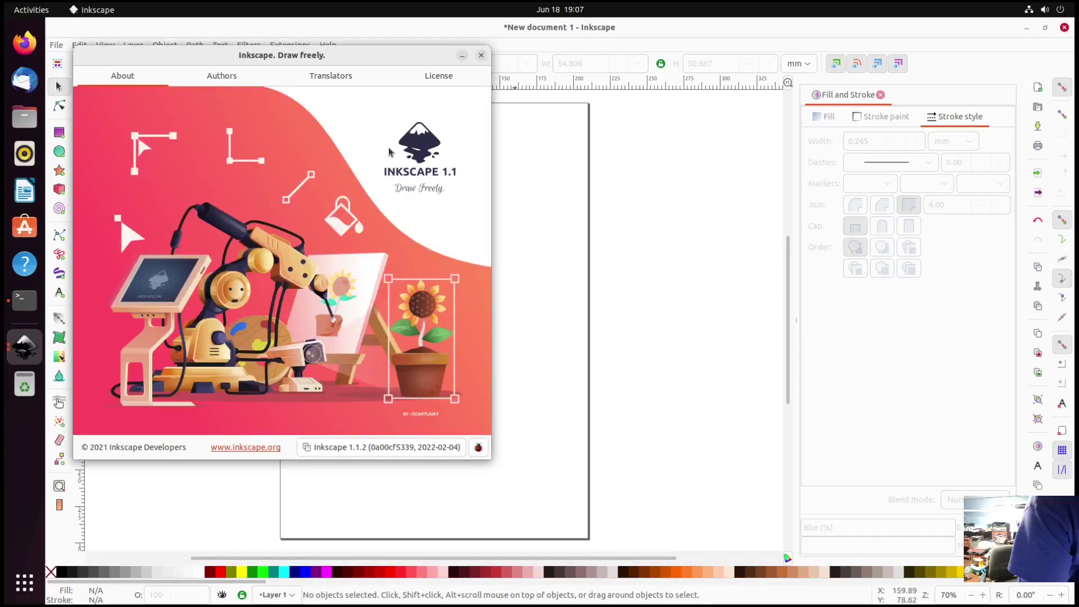
click(481, 56)
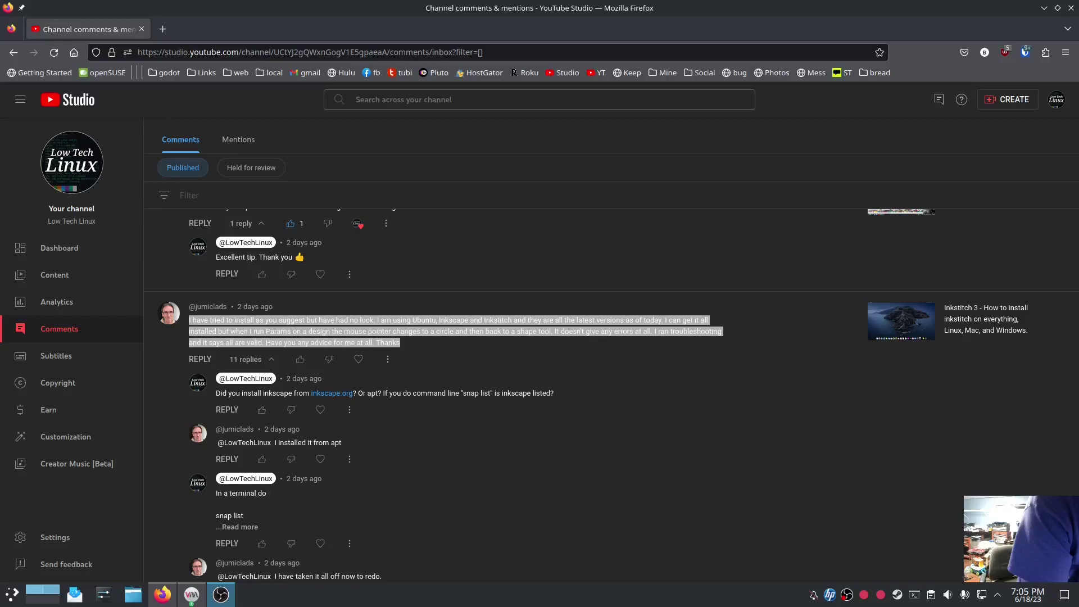
Read through the viewer's Ubuntu install comment thread in YouTube Studio, then close Firefox.
click(447, 347)
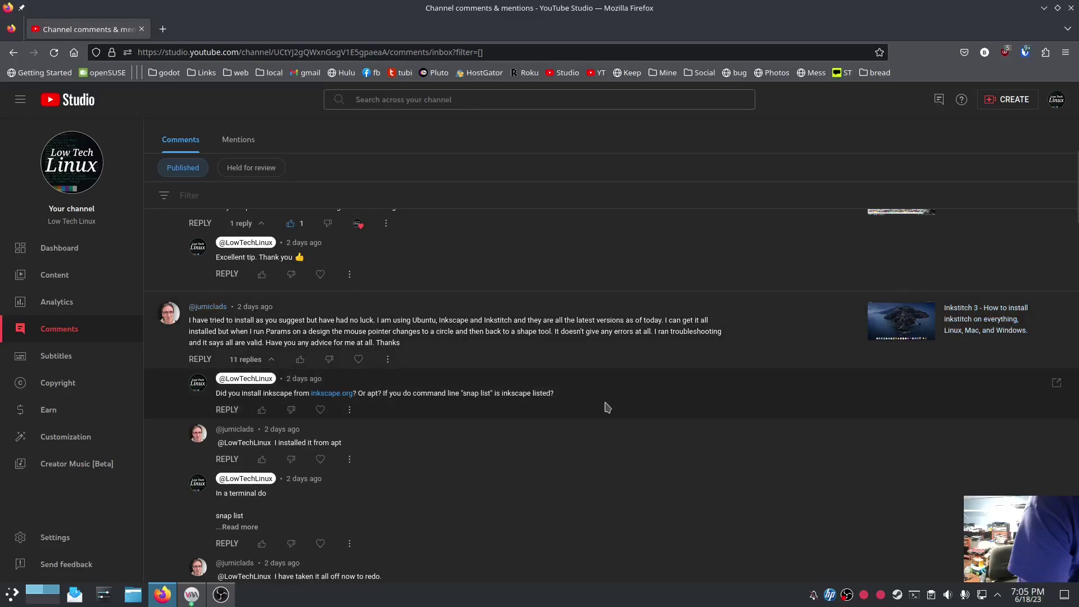
scroll(606, 405, down, 3)
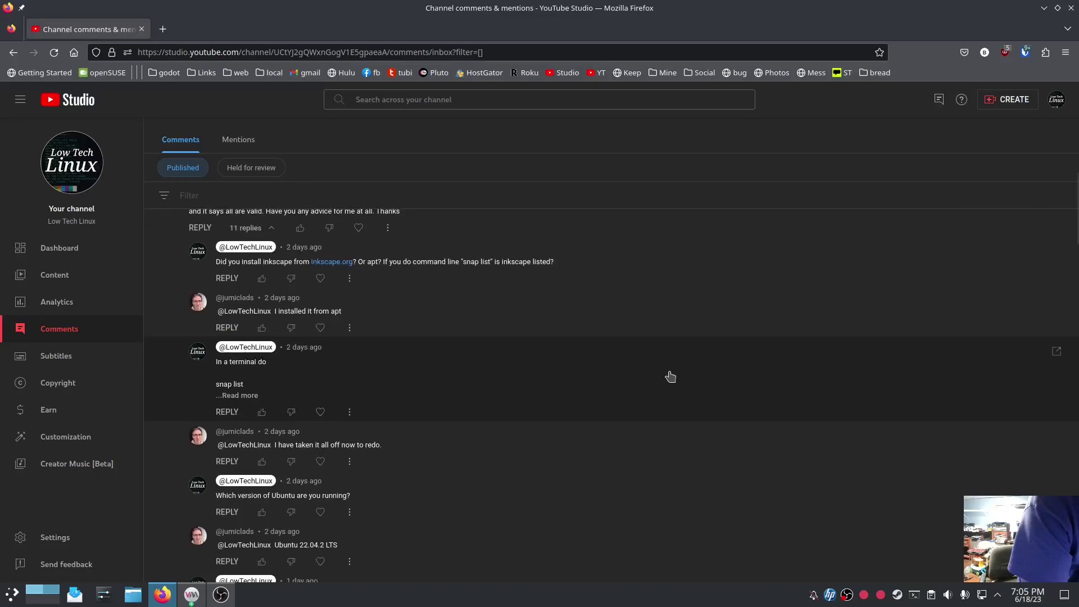
scroll(664, 405, up, 5)
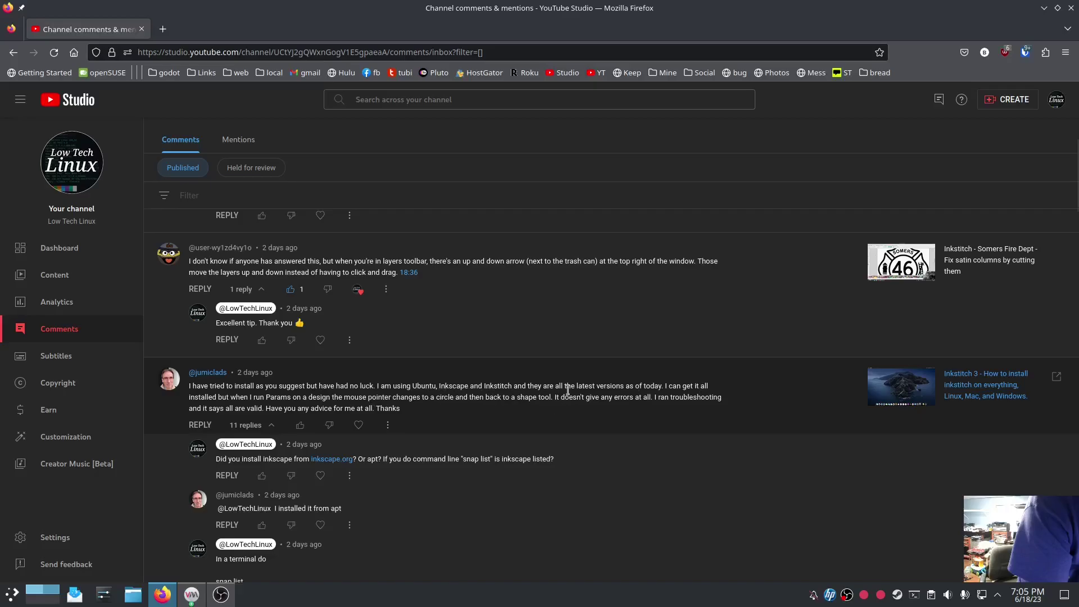
click(1068, 8)
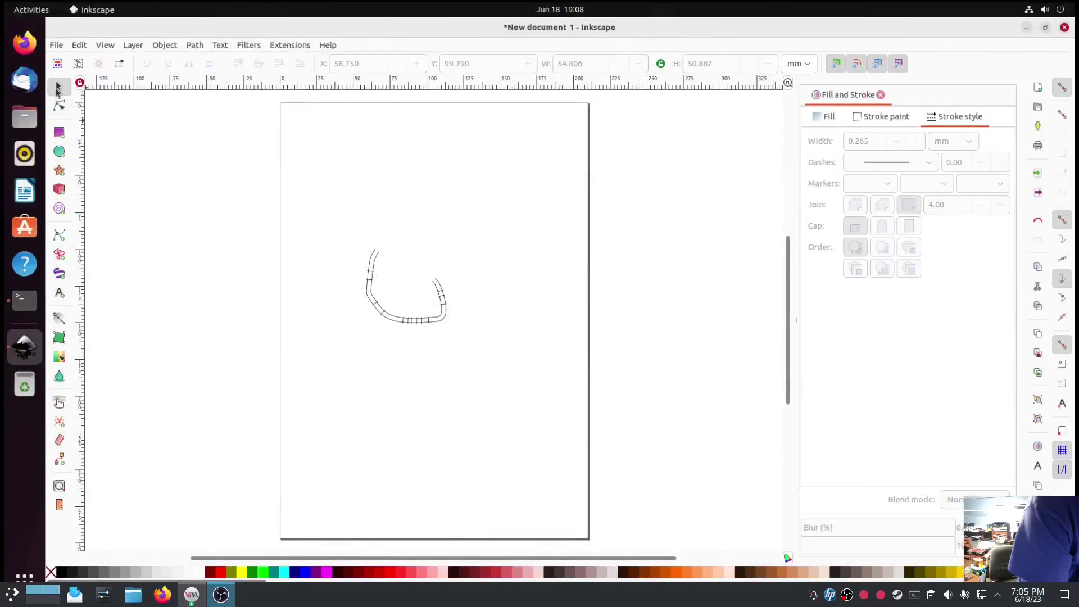
Run Ink/Stitch Params on the selected curve, then close Inkscape discarding the drawing.
click(369, 288)
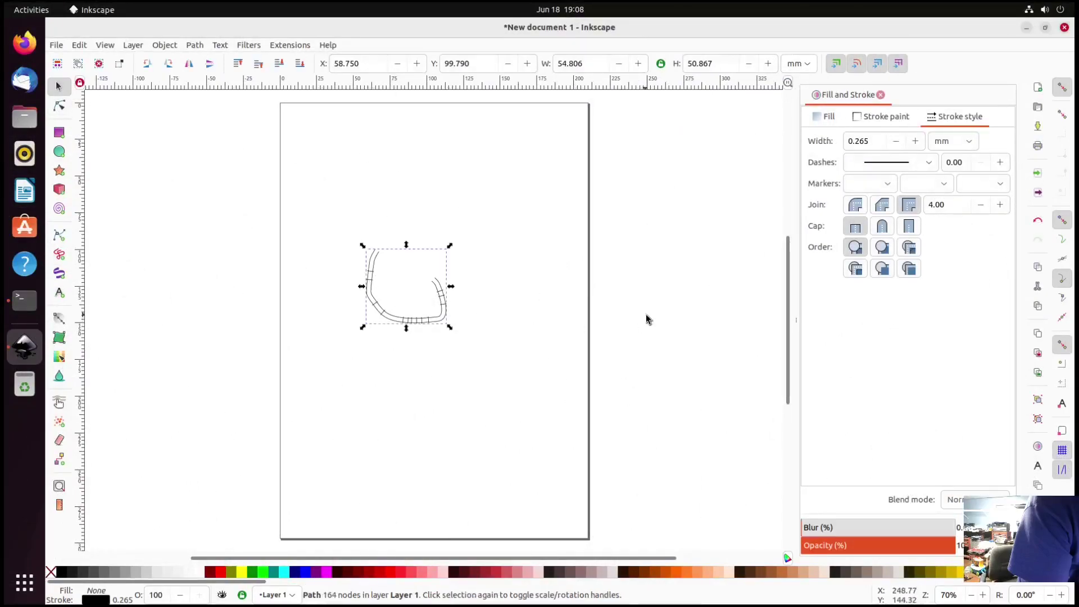
click(289, 45)
mouse_move(337, 185)
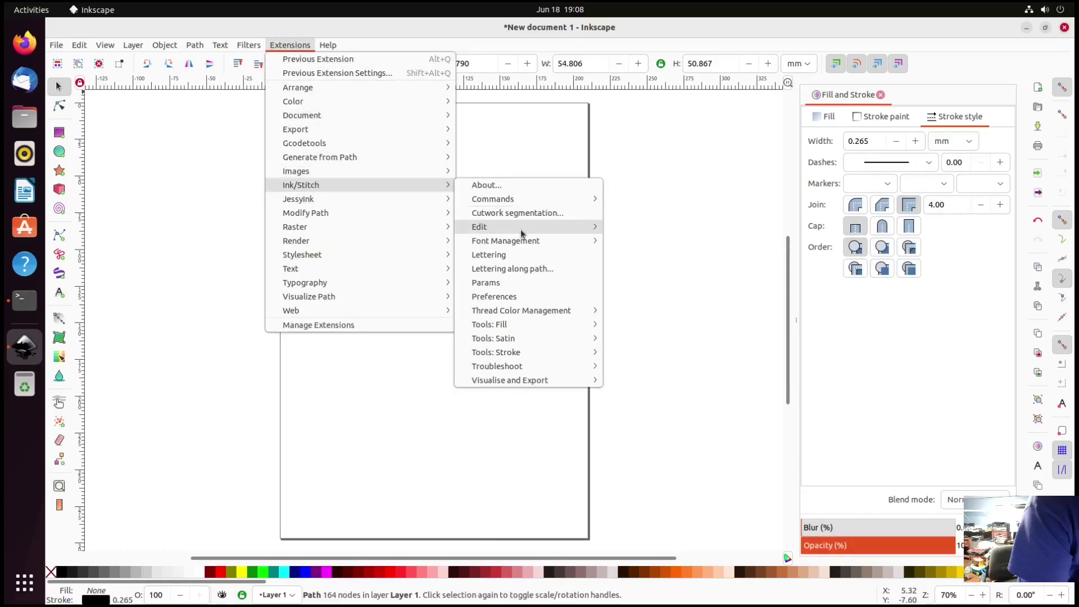
click(497, 284)
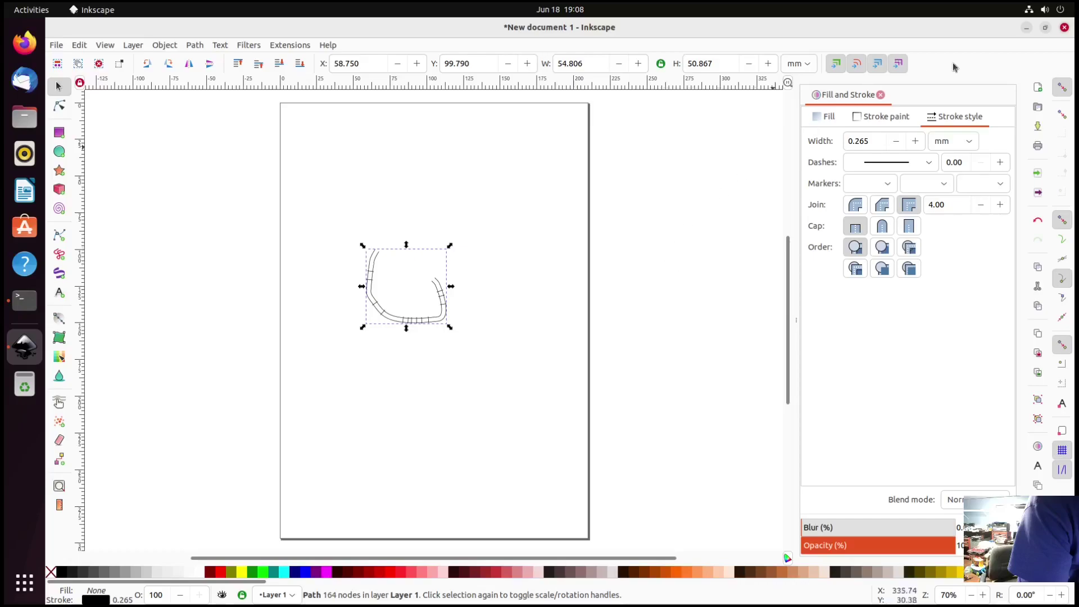
click(1064, 28)
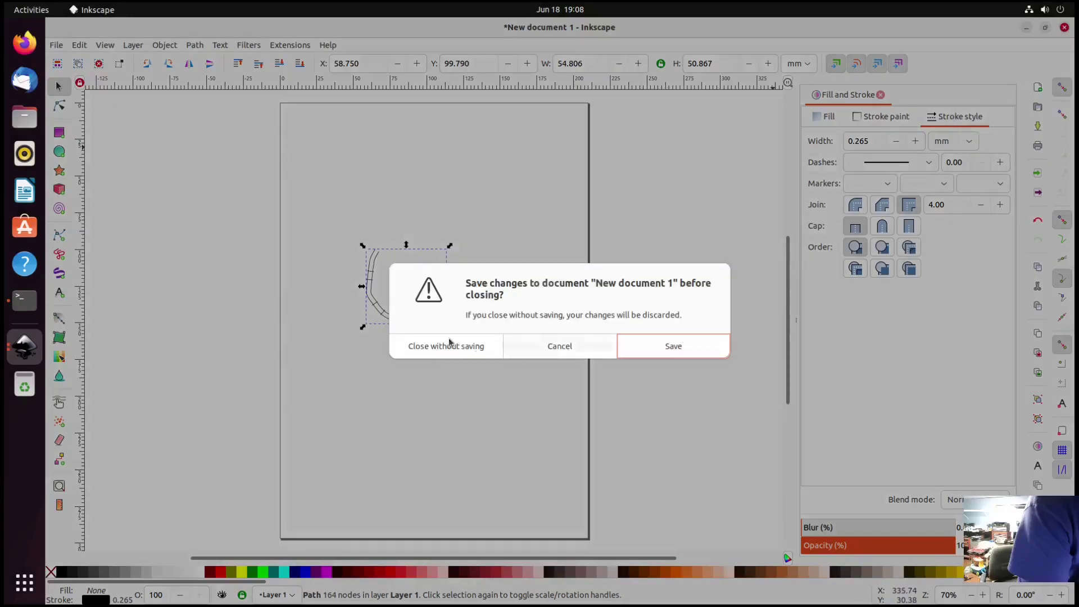
key(Return)
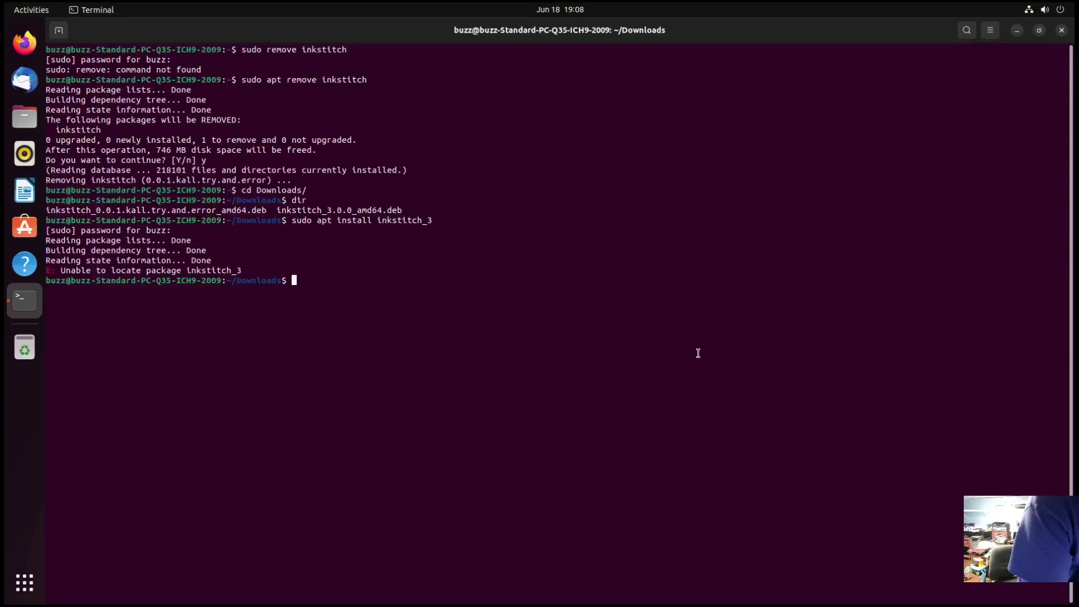
Open the inkstitch.org website in a maximized browser window.
click(24, 43)
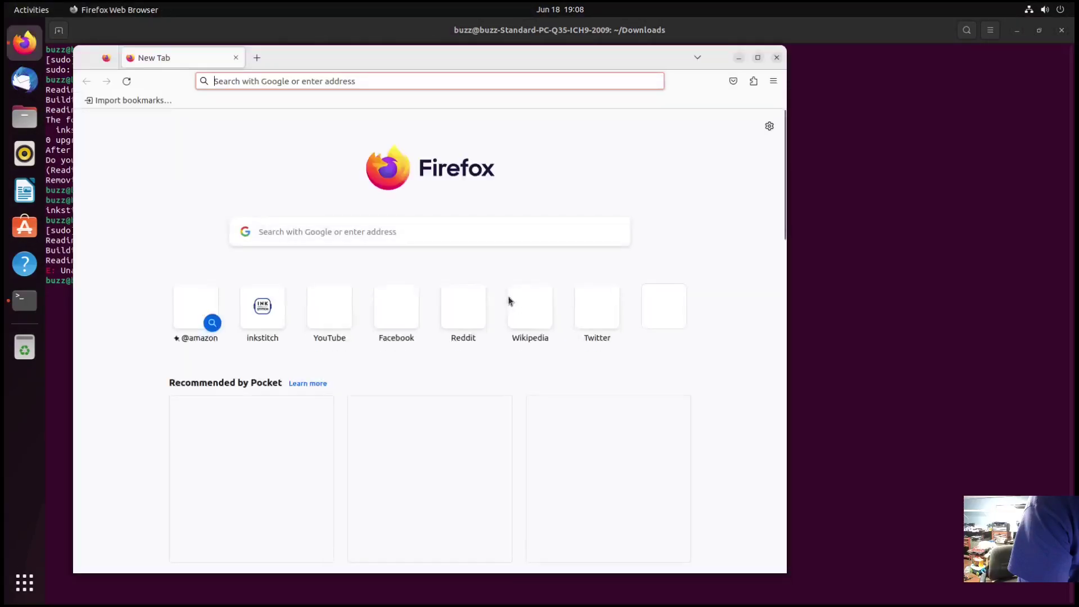
click(362, 82)
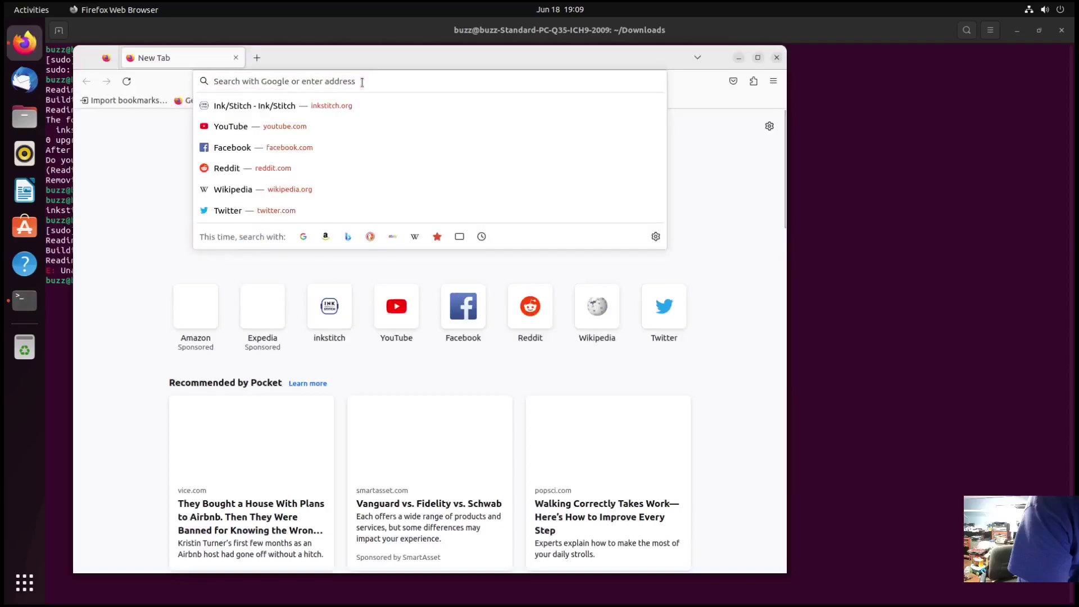
text(inkstitch.org/)
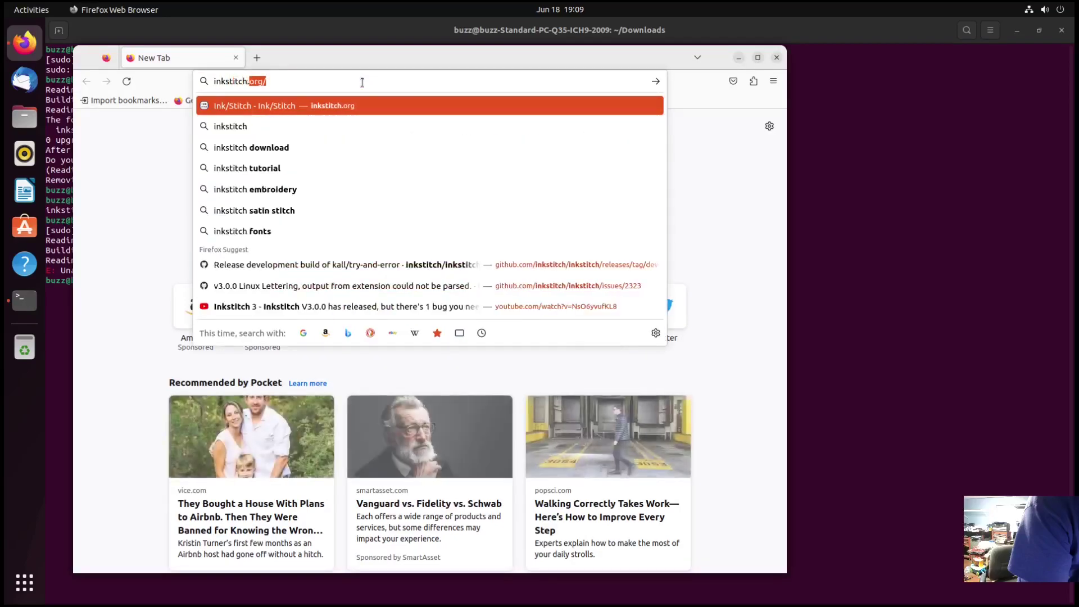
key(Return)
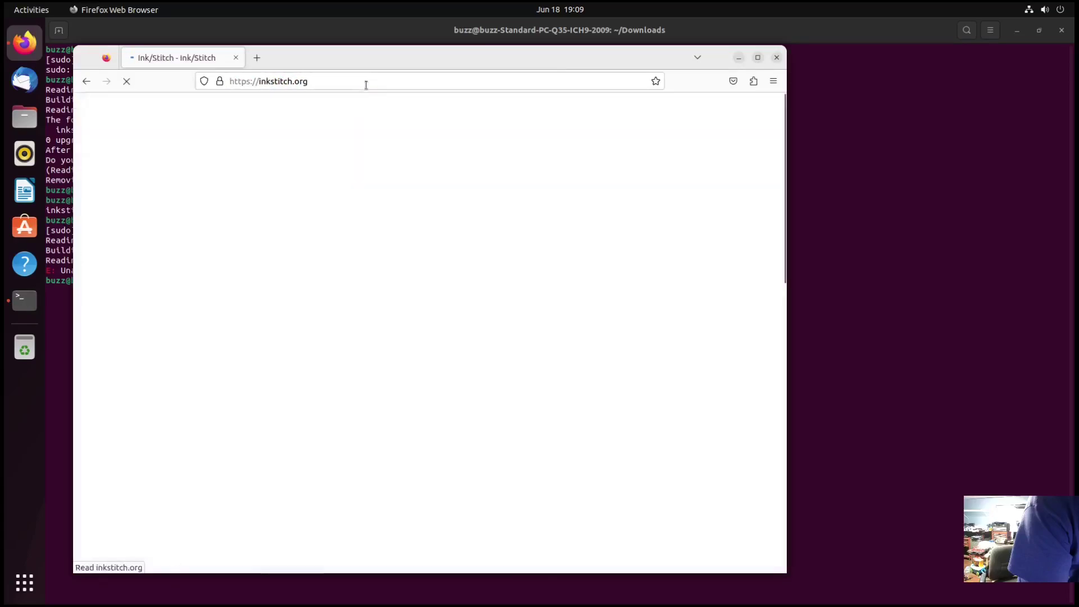
click(758, 57)
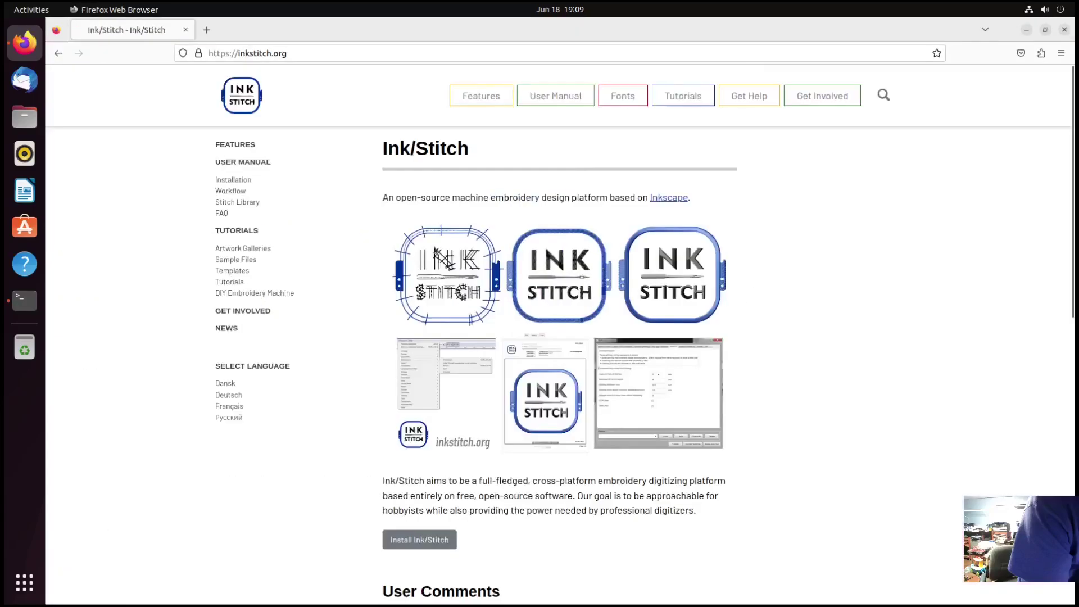
Go from the Ink/Stitch F.A.Q. to the Linux installation troubleshooting notes.
click(222, 214)
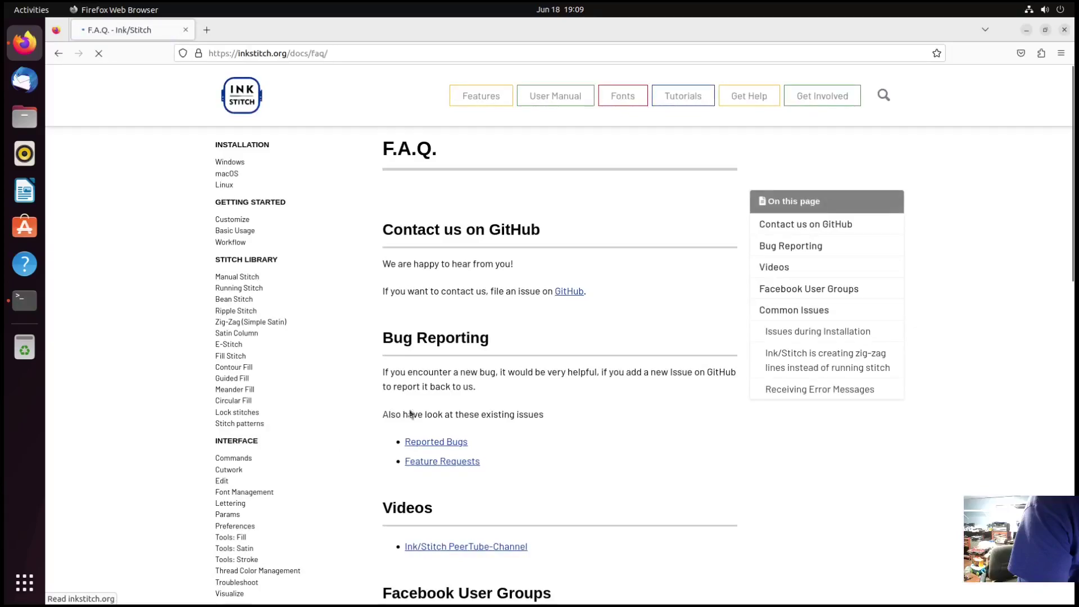
scroll(668, 432, down, 3)
scroll(669, 433, down, 10)
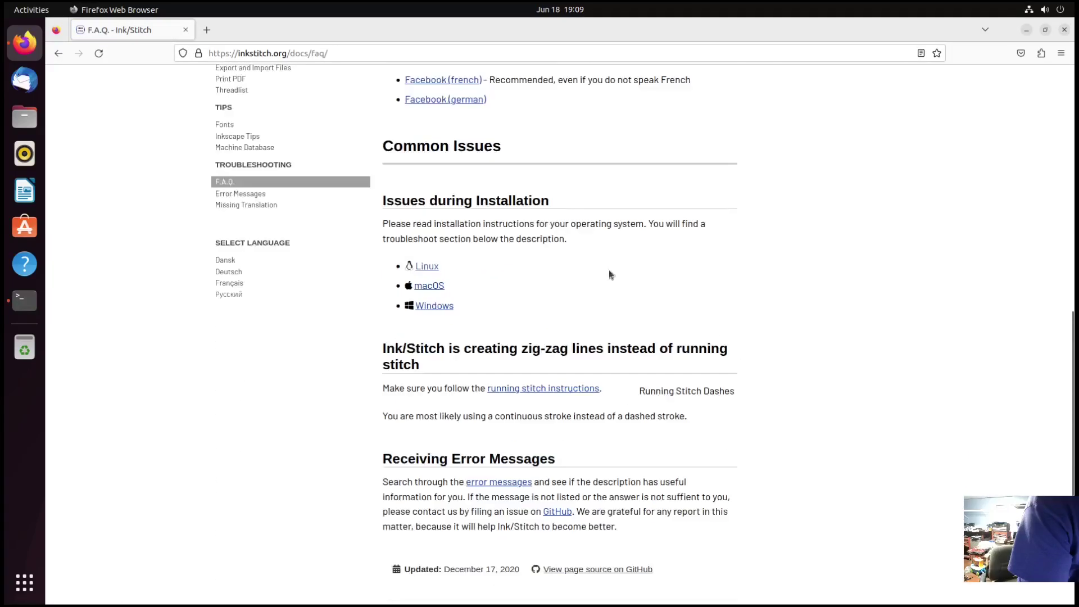
scroll(788, 393, down, 4)
scroll(790, 393, up, 2)
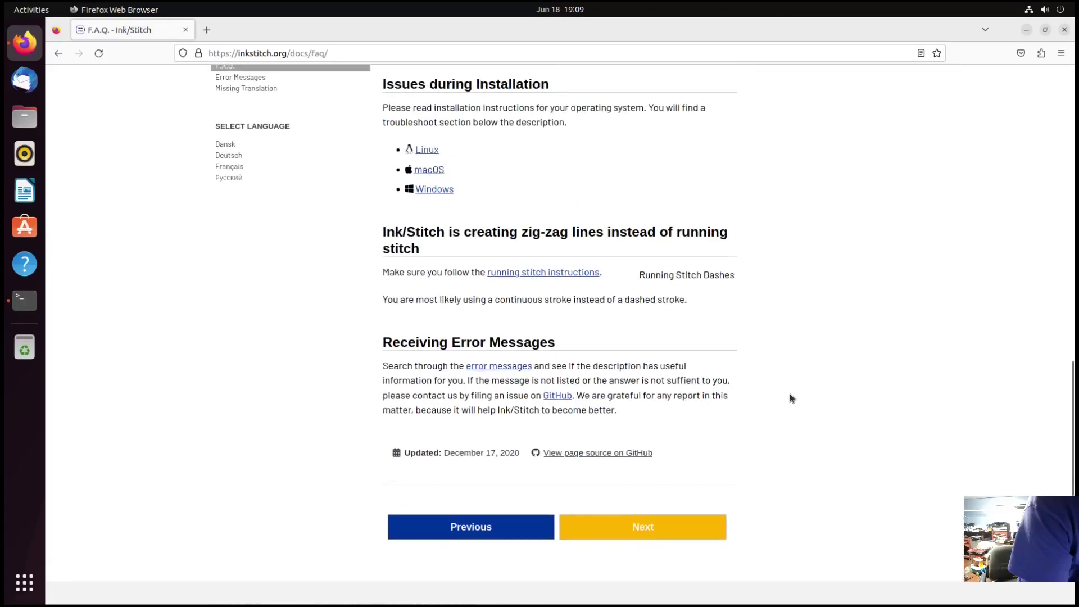
scroll(790, 394, up, 4)
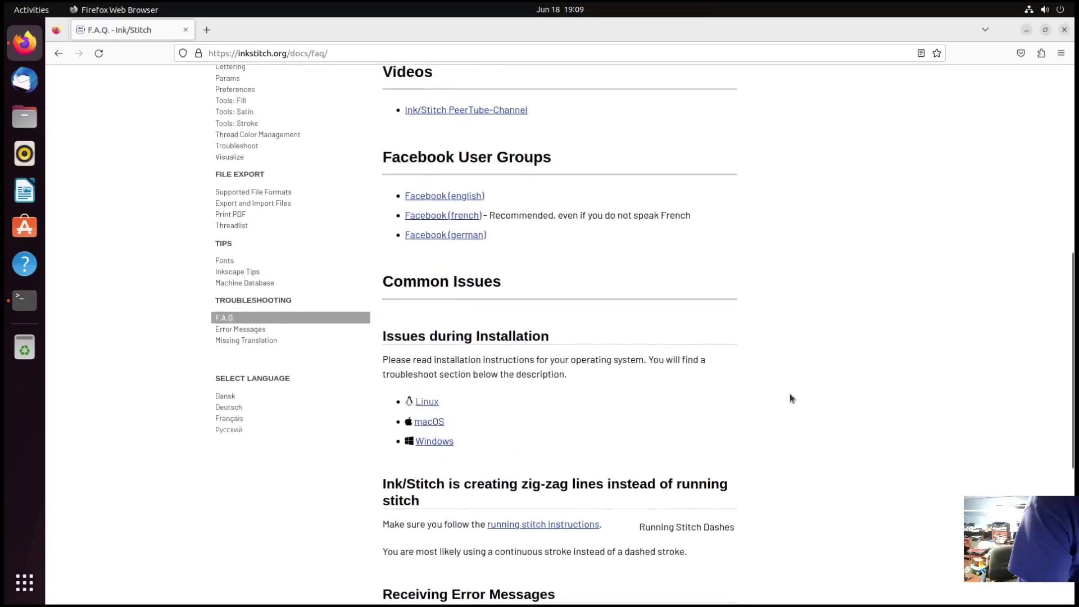
click(426, 410)
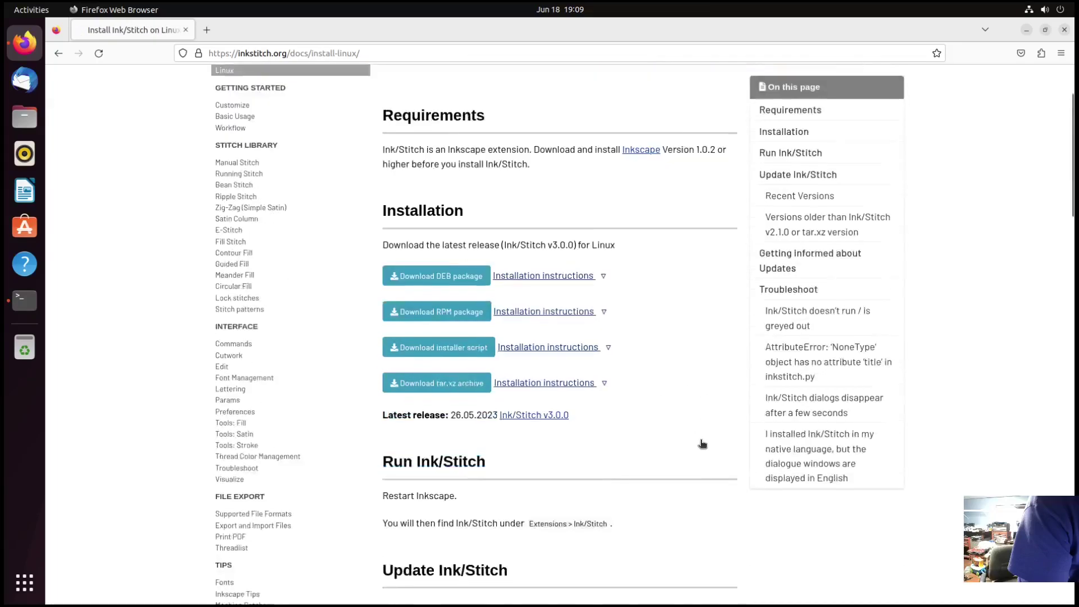
scroll(701, 443, down, 6)
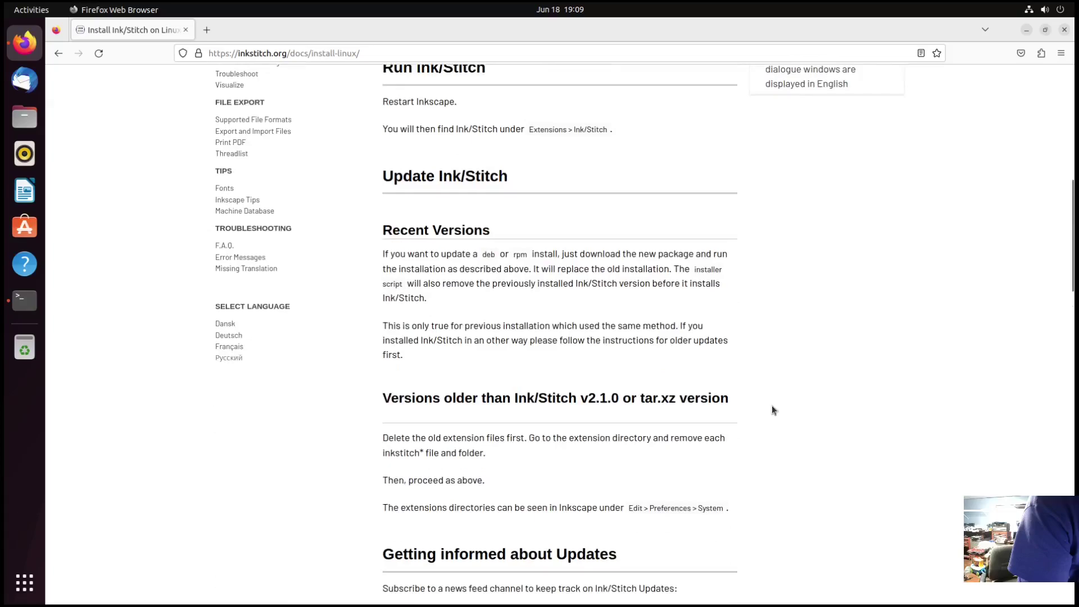
scroll(772, 409, down, 8)
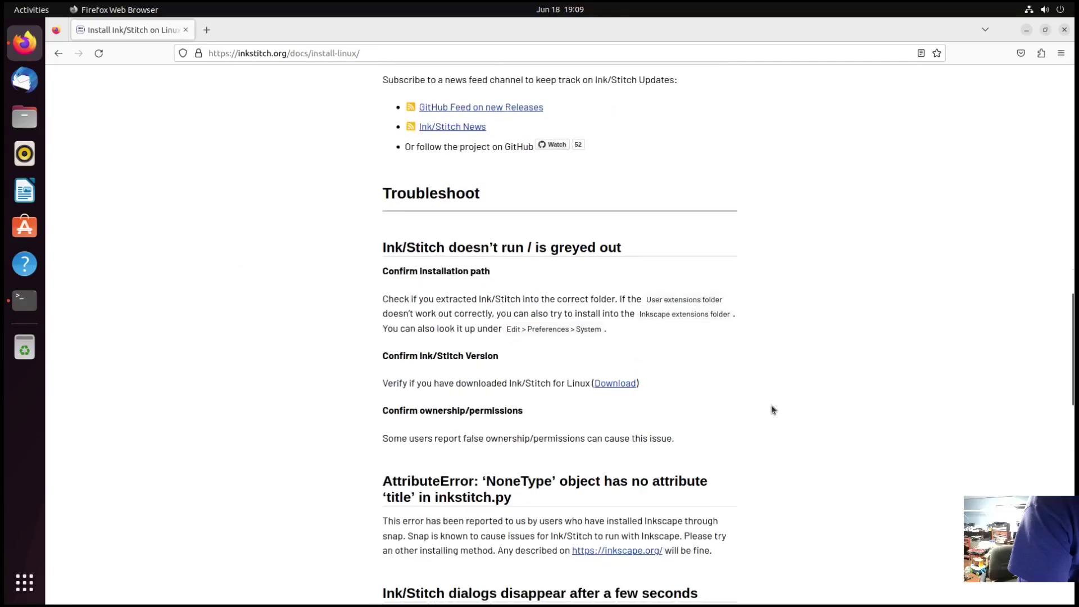
scroll(770, 408, down, 6)
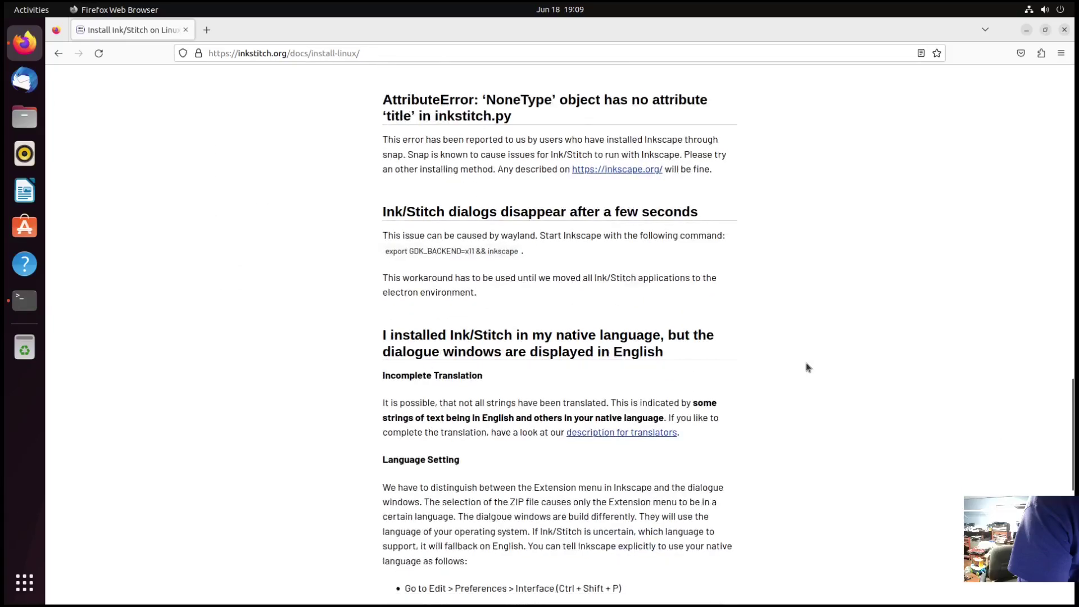
Copy the 'export GDK_BACKEND=x11 && inkscape' workaround command, then return to Terminal.
drag(384, 212, 665, 229)
click(684, 248)
drag(486, 295, 383, 213)
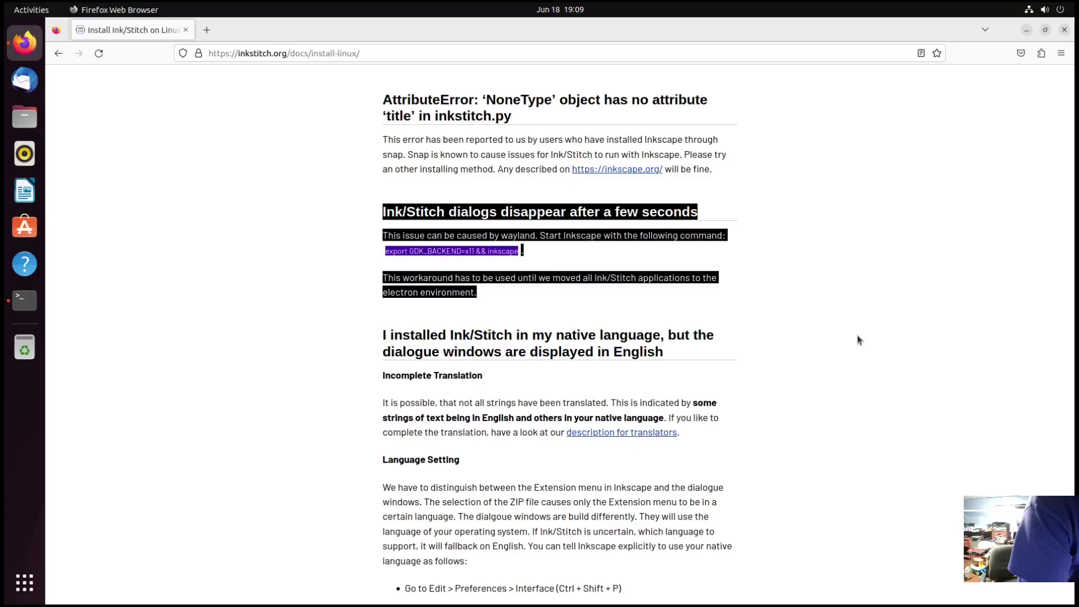
click(769, 289)
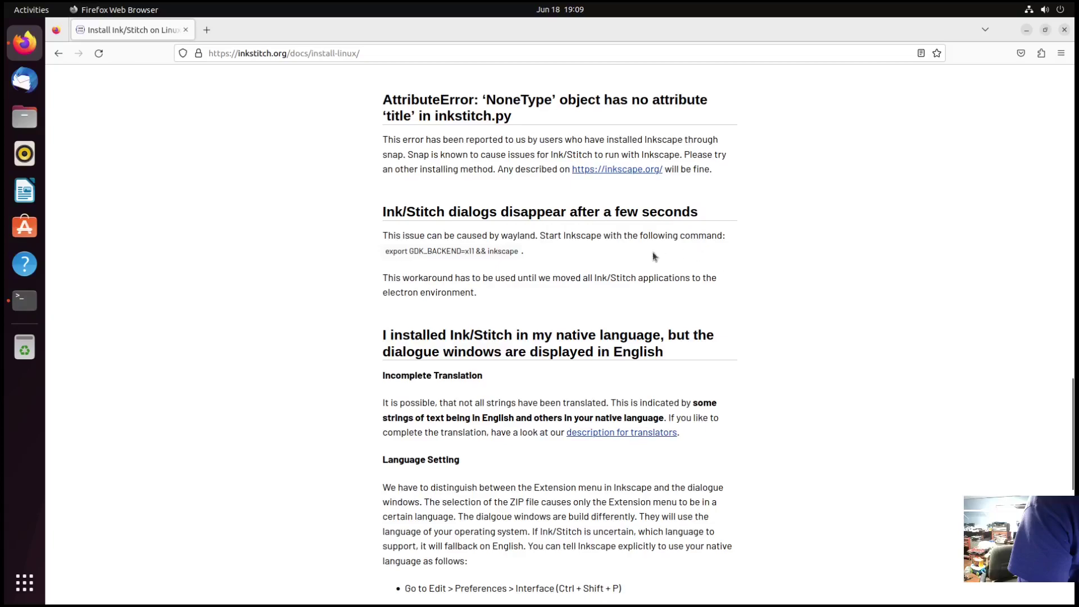
drag(385, 251, 521, 251)
key(ctrl+c)
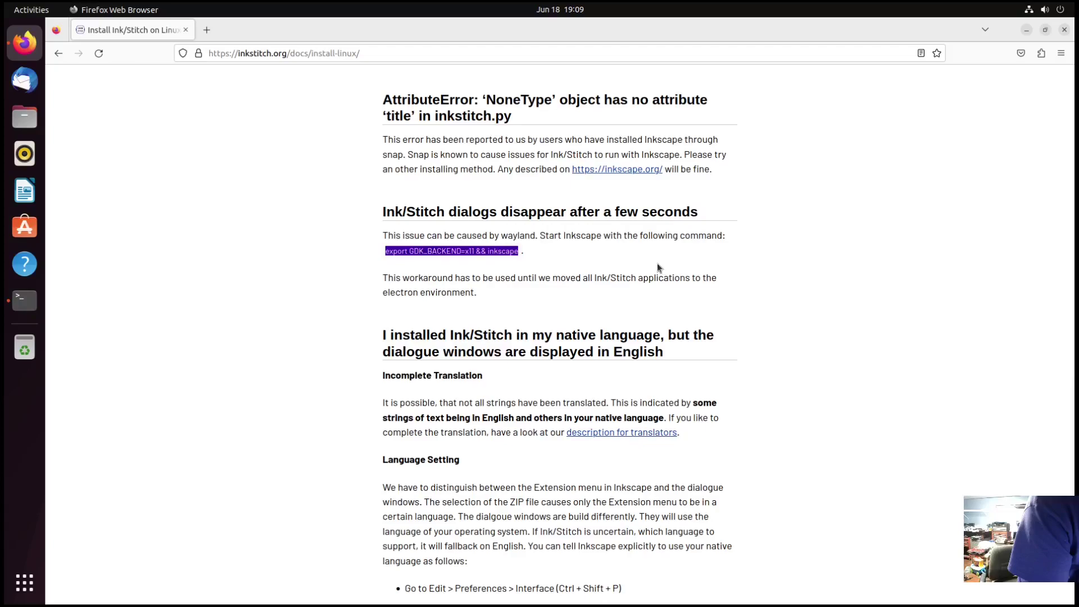
click(25, 300)
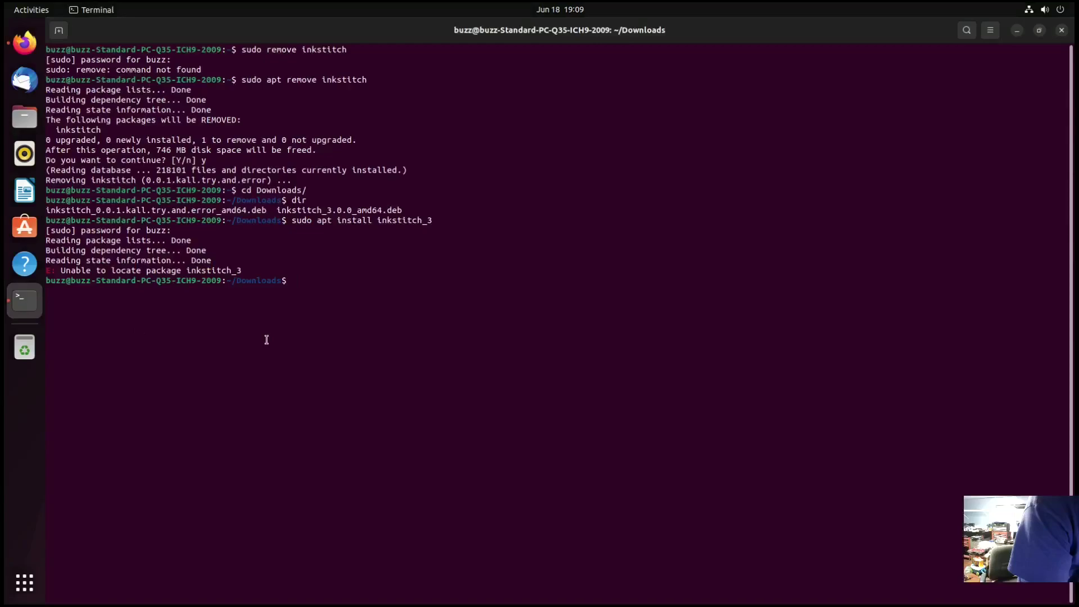
Paste and run 'export GDK_BACKEND=x11 && inkscape', bringing up a blank New document 1.
right_click(330, 283)
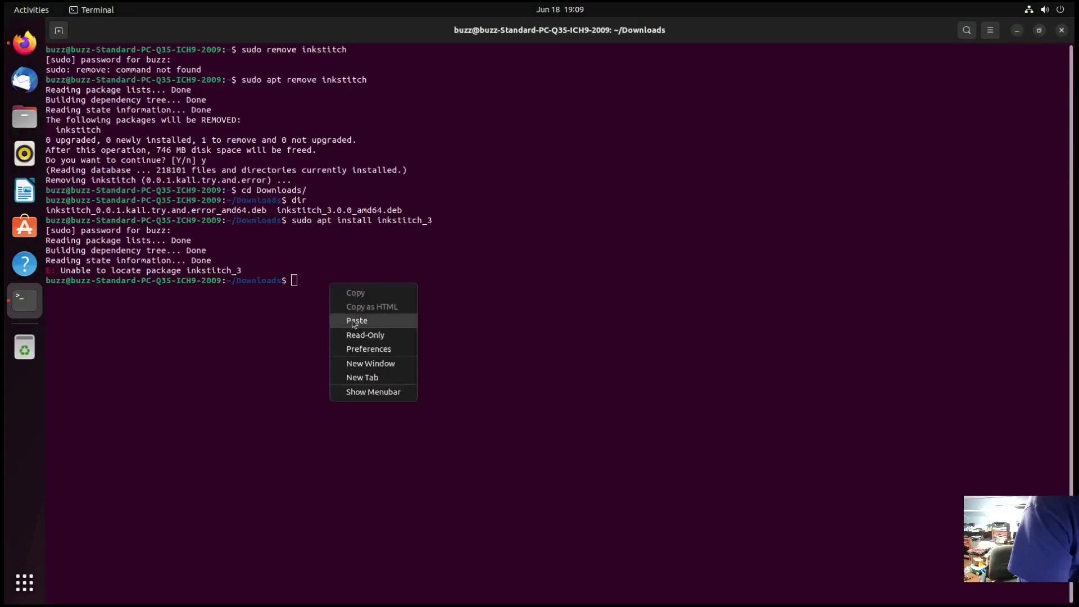
click(359, 321)
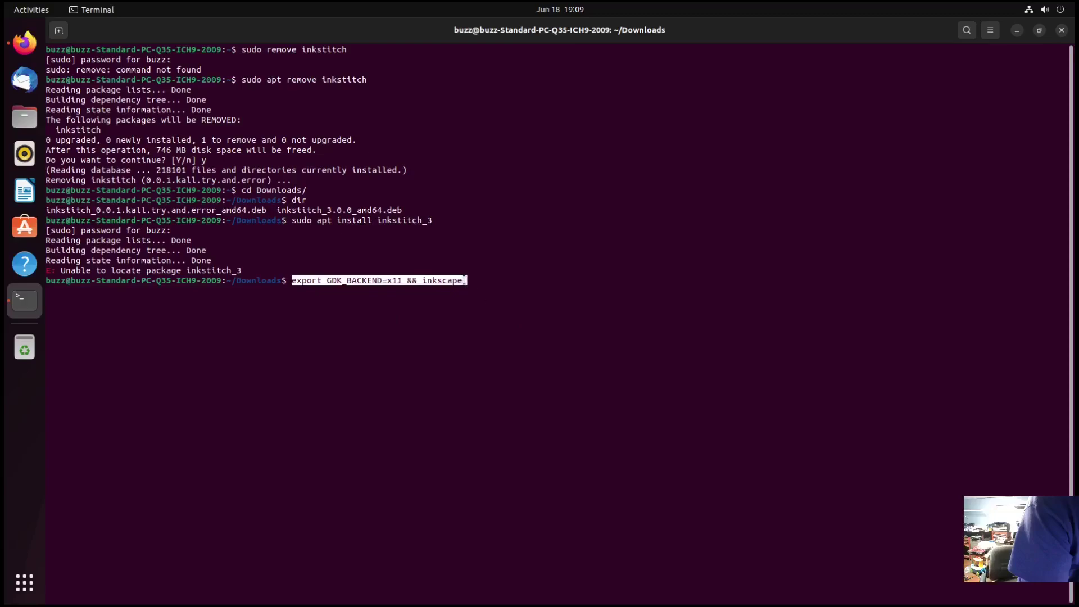
key(Return)
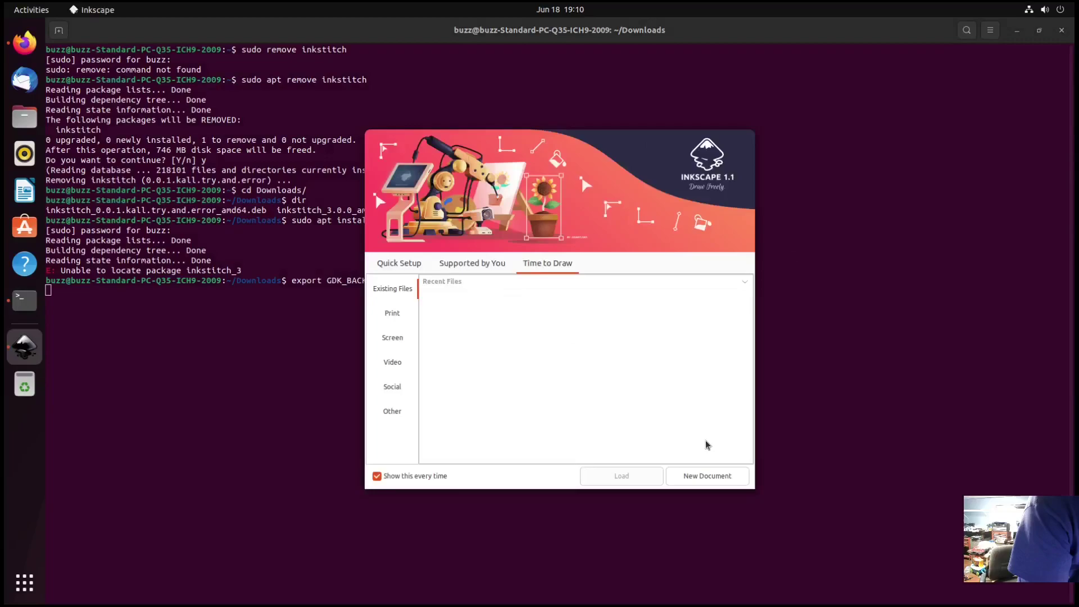
click(703, 475)
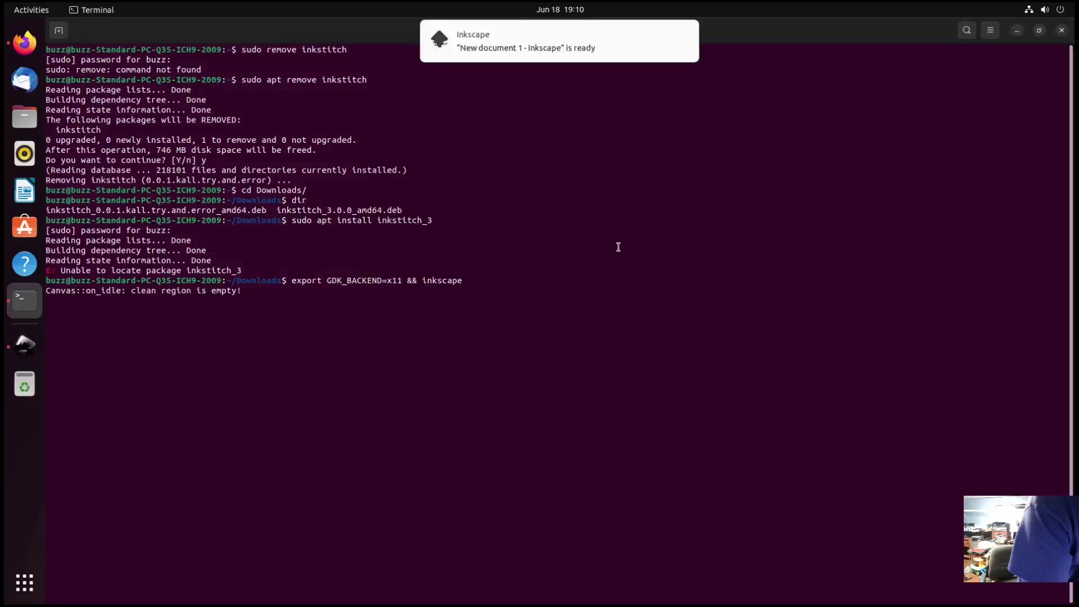
key(Up)
key(Return)
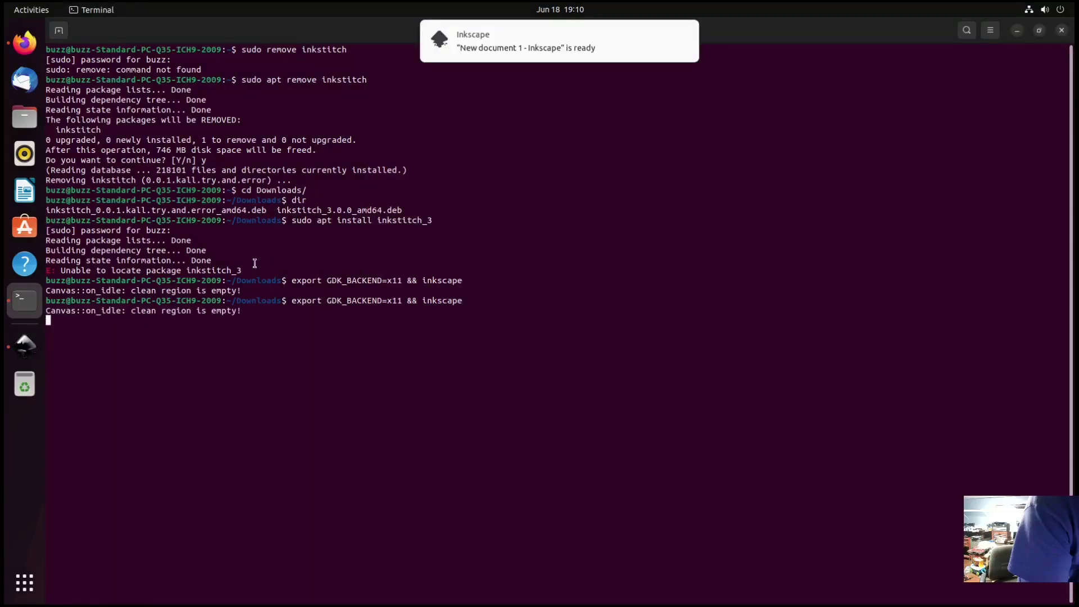
click(24, 347)
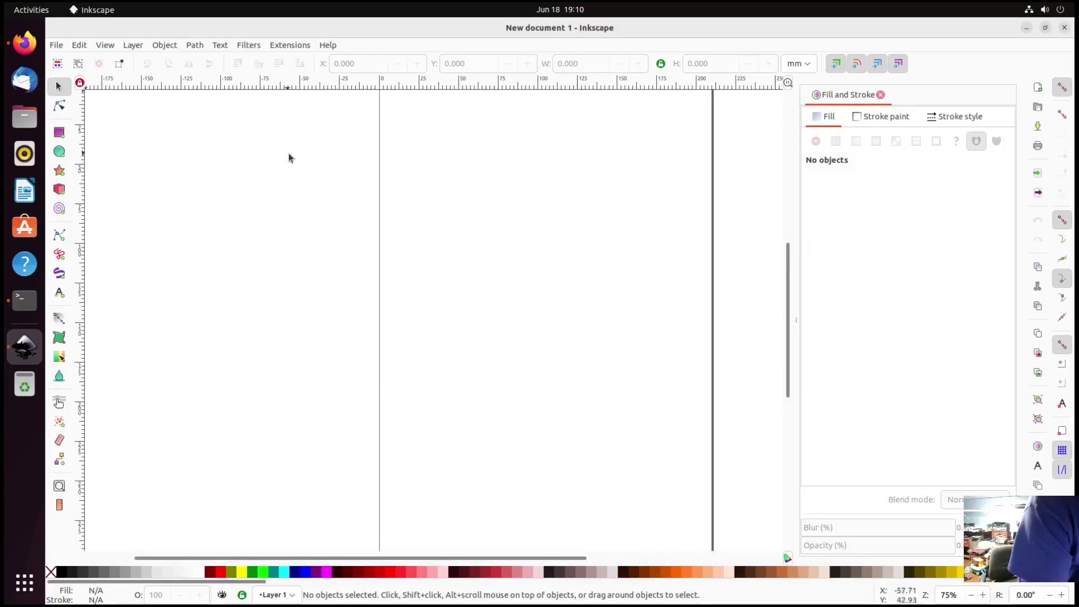
Draw a bent three-point straight-line path with the Pen tool.
click(291, 47)
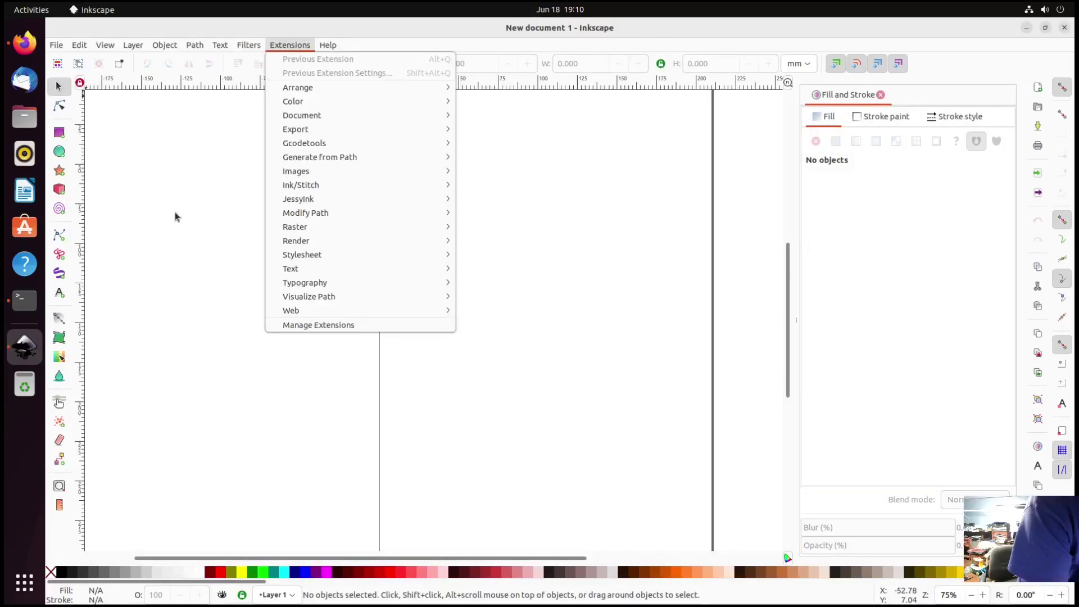
click(174, 213)
click(59, 106)
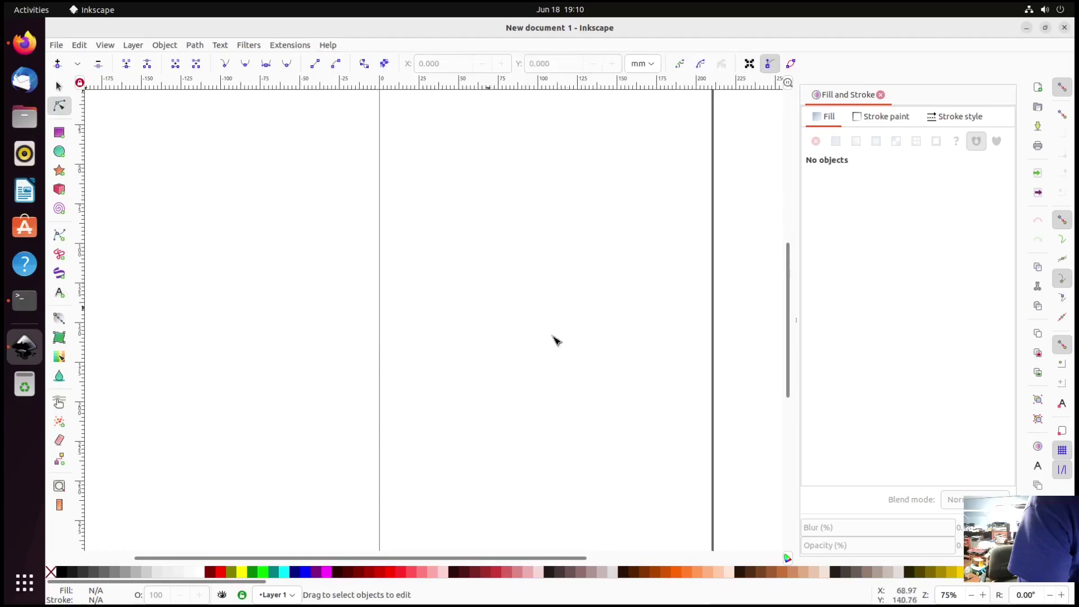
click(59, 235)
click(415, 205)
click(569, 269)
click(522, 329)
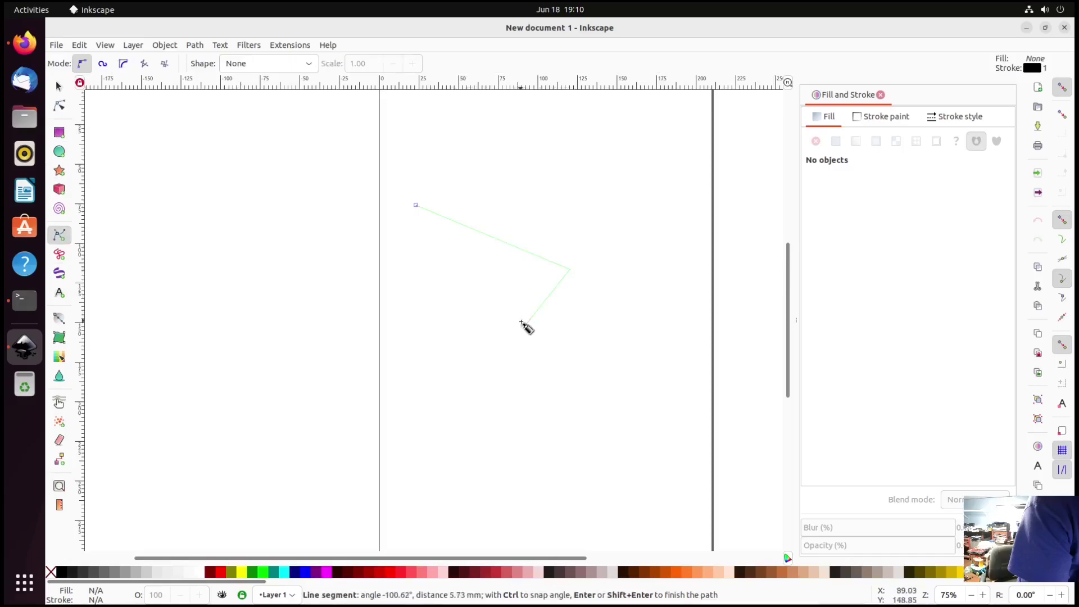
key(Return)
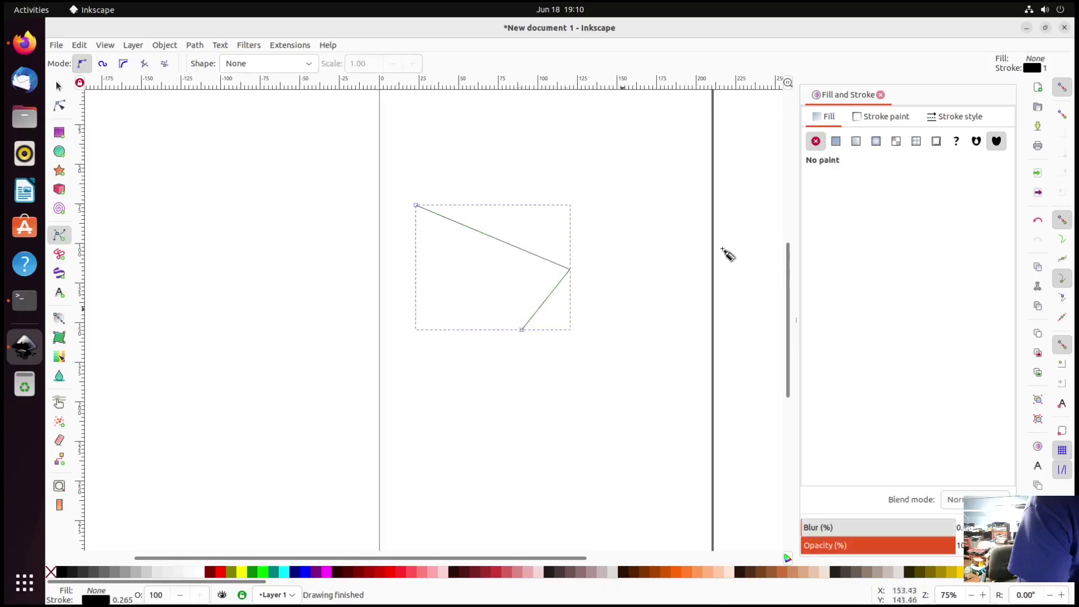
Set the path's stroke width to 3 mm.
click(878, 120)
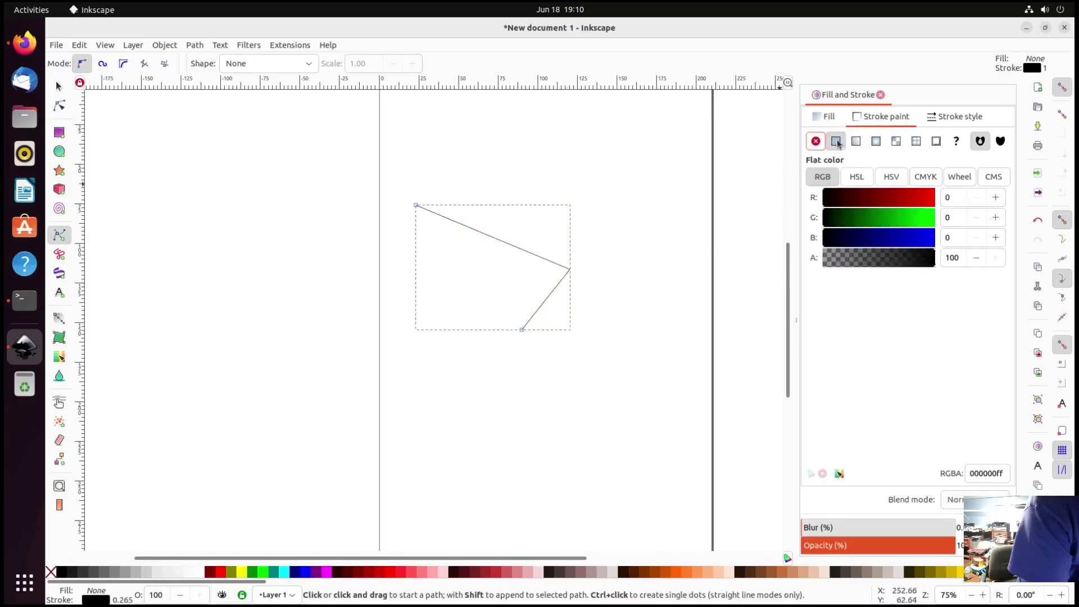
click(955, 116)
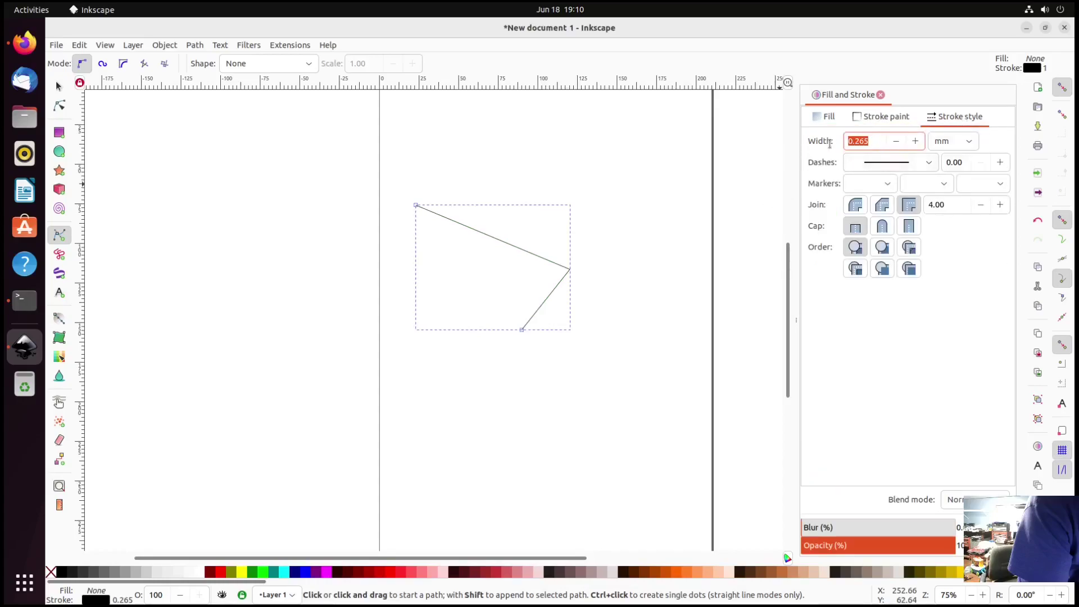
text(3)
key(Tab)
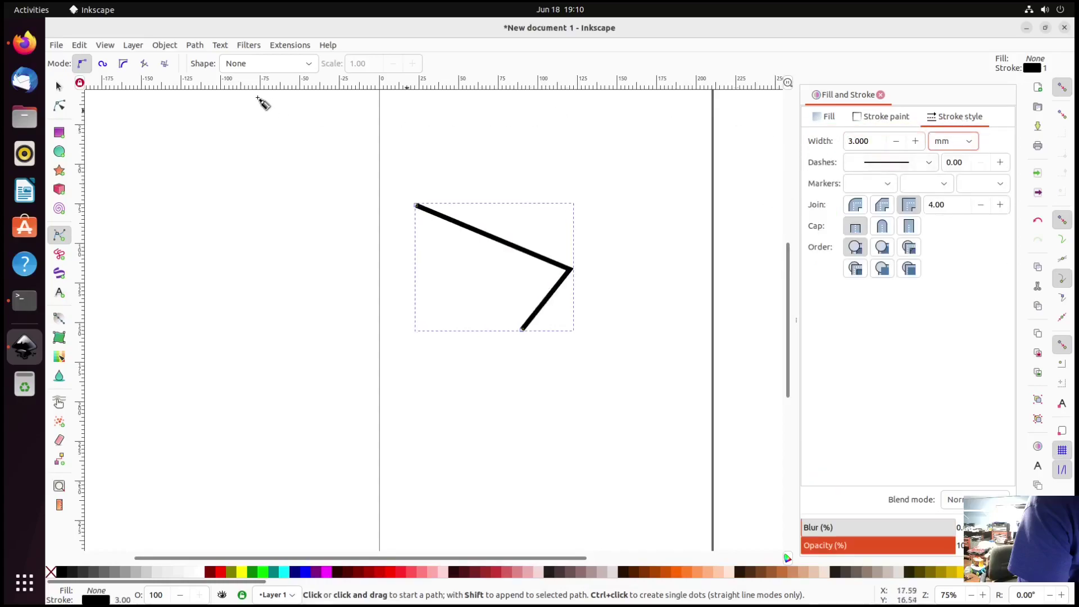
click(59, 86)
Convert the line into a two-rail satin column with Ink/Stitch's Convert Line to Satin.
click(288, 45)
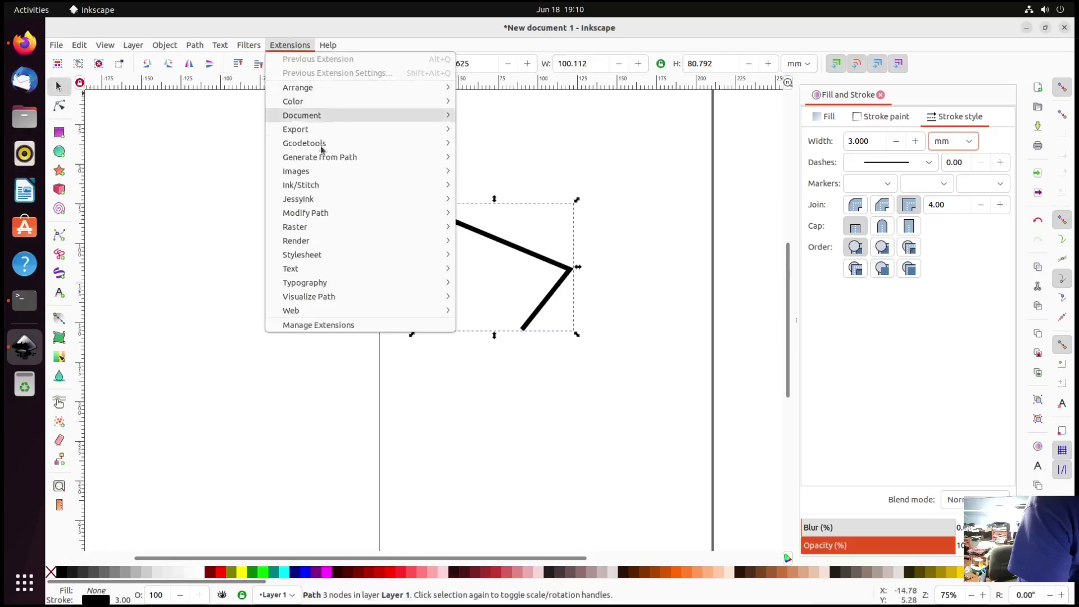
mouse_move(328, 190)
mouse_move(505, 338)
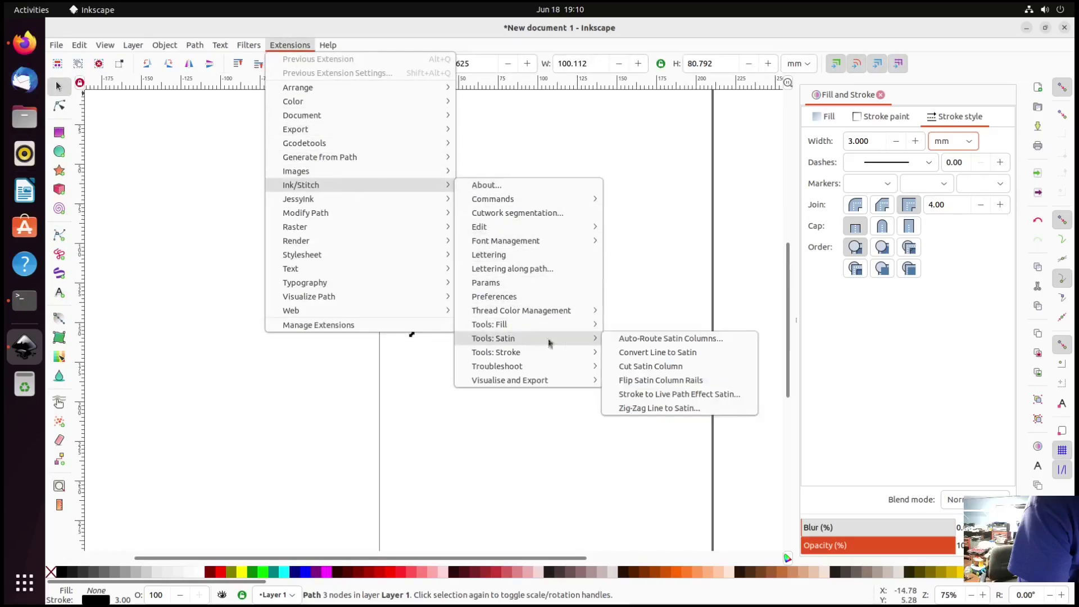
click(656, 352)
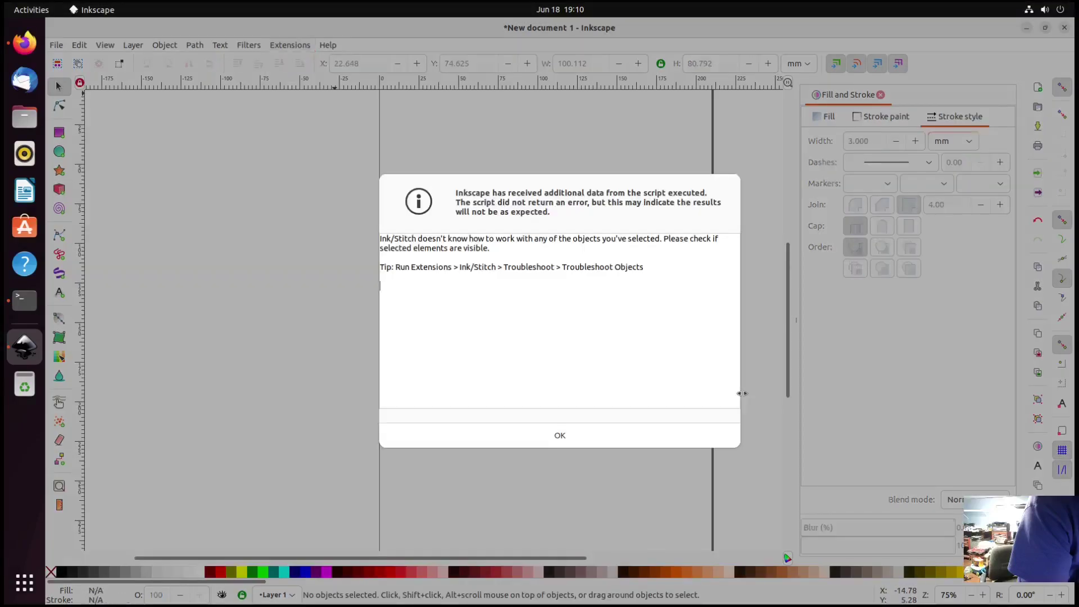
click(705, 427)
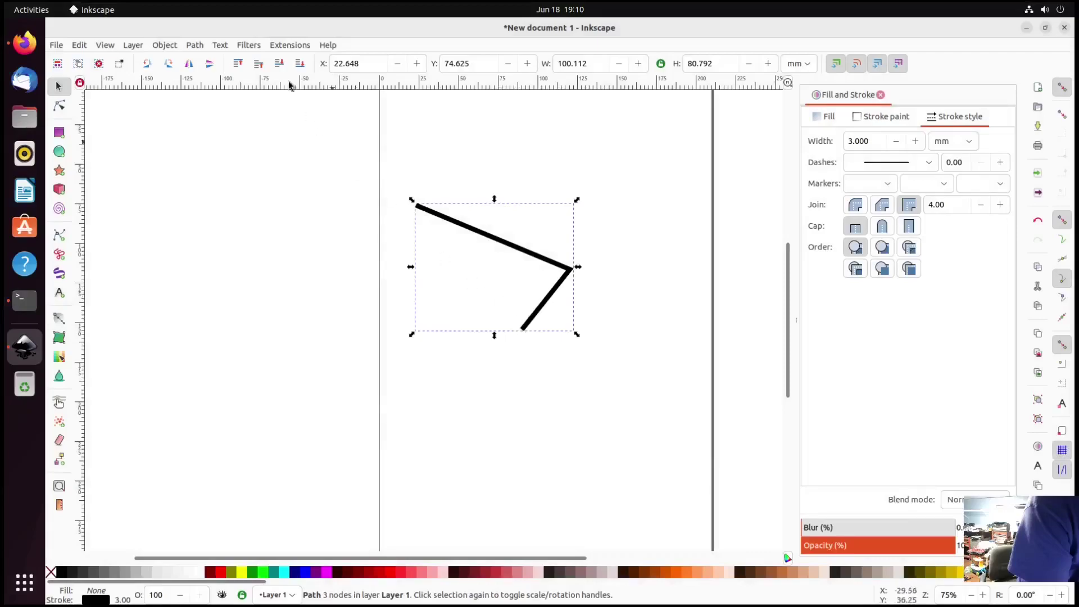
click(279, 47)
mouse_move(304, 191)
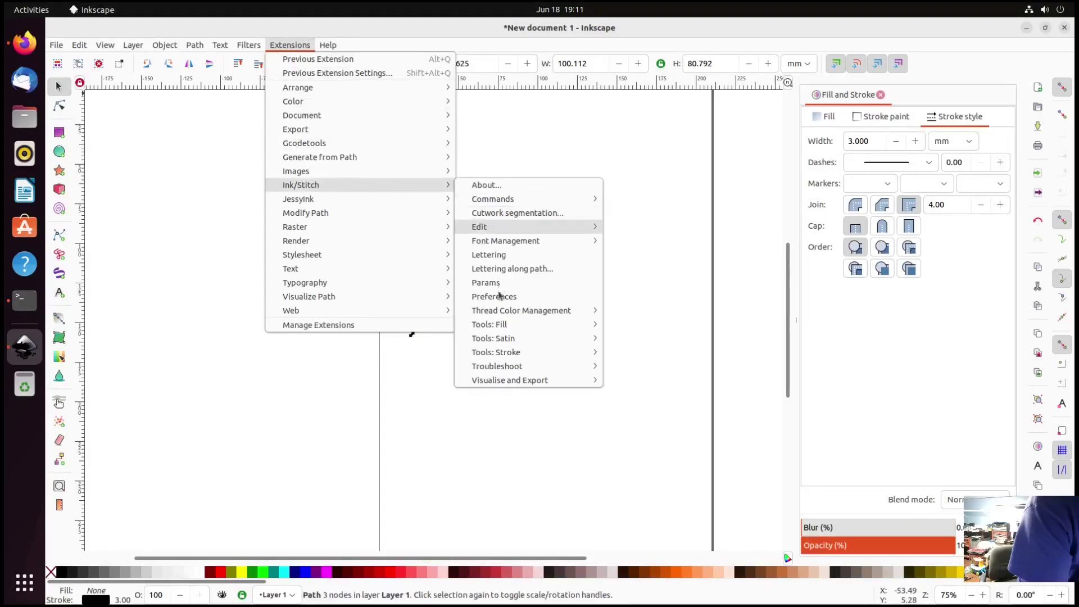
mouse_move(505, 338)
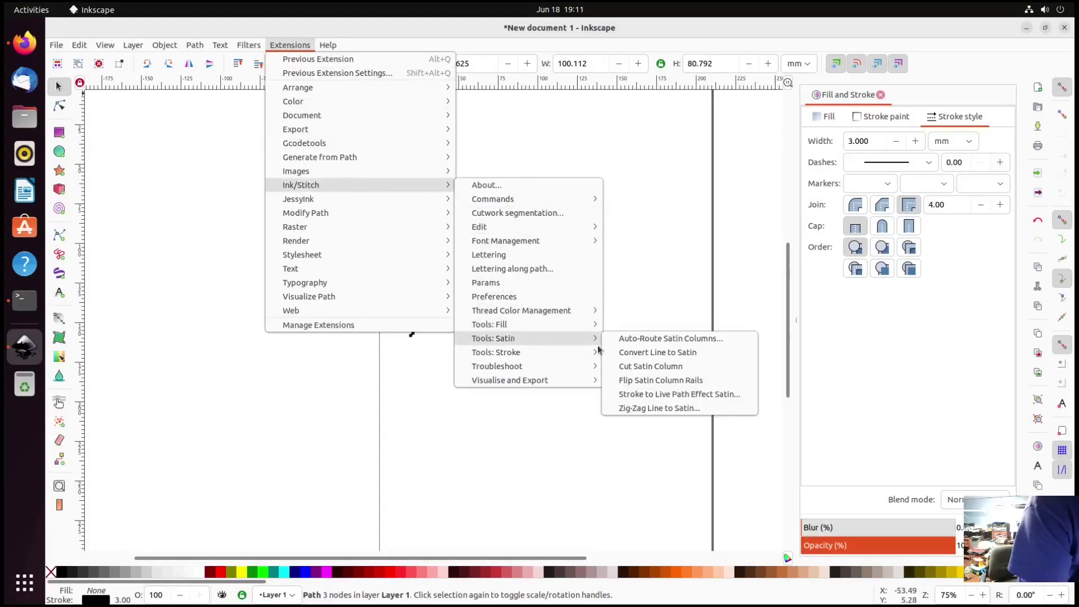
click(665, 352)
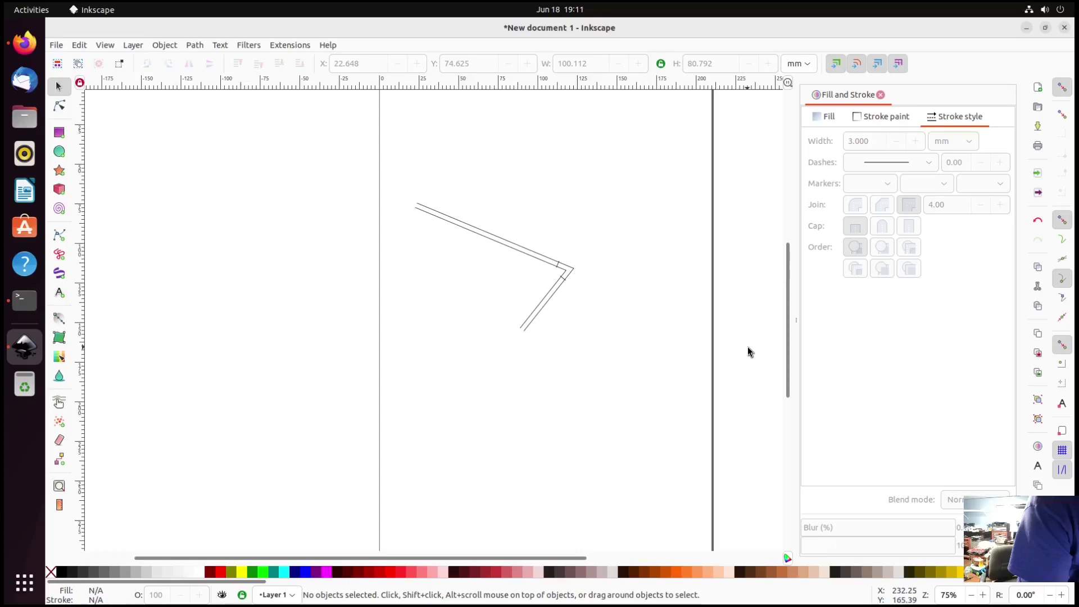
click(543, 263)
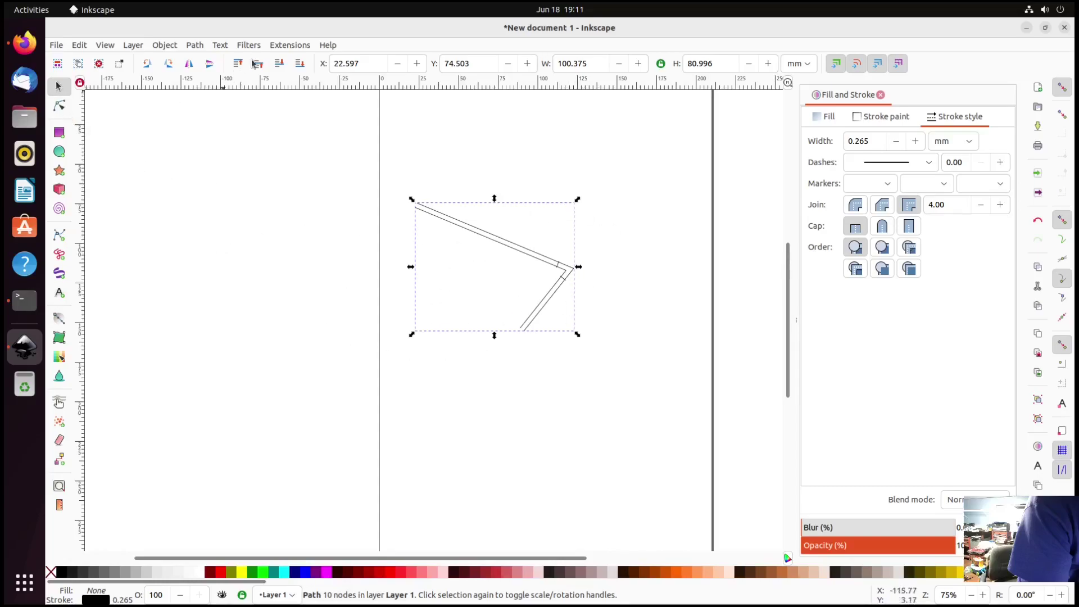
click(291, 46)
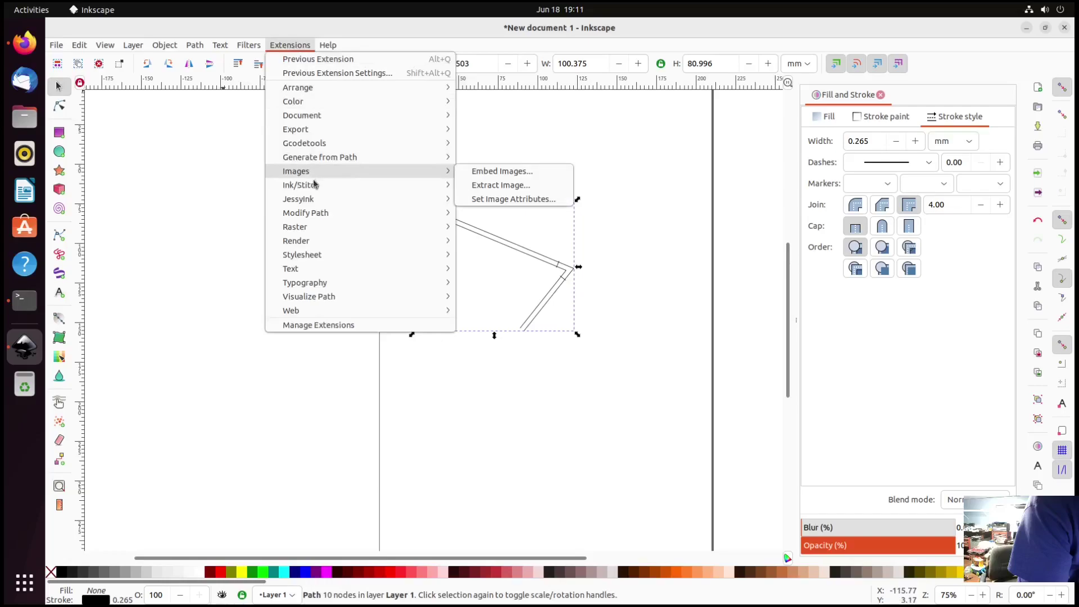
mouse_move(313, 185)
click(505, 284)
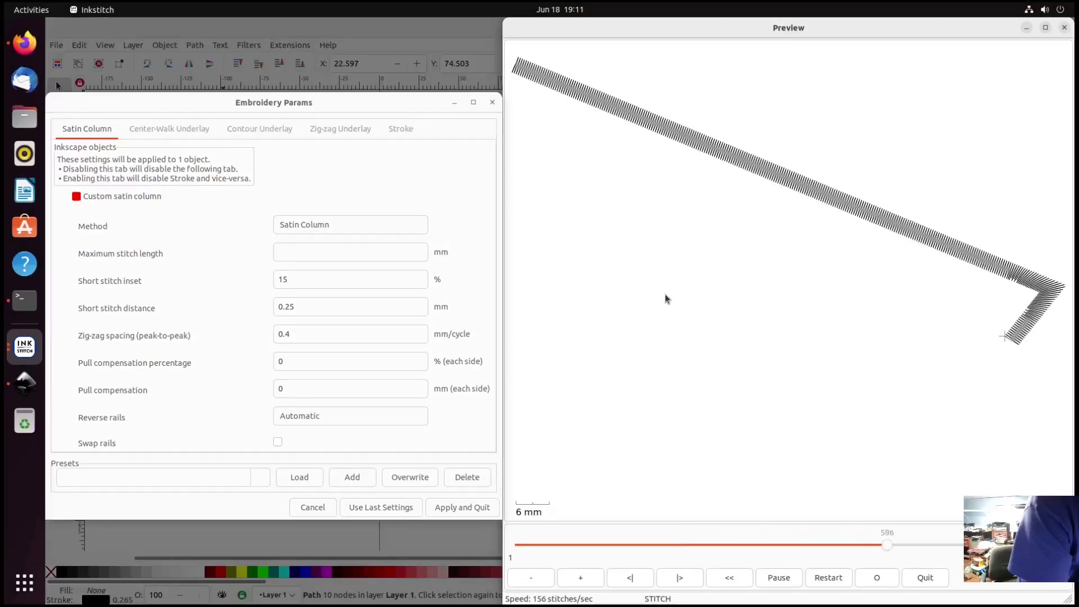
click(306, 507)
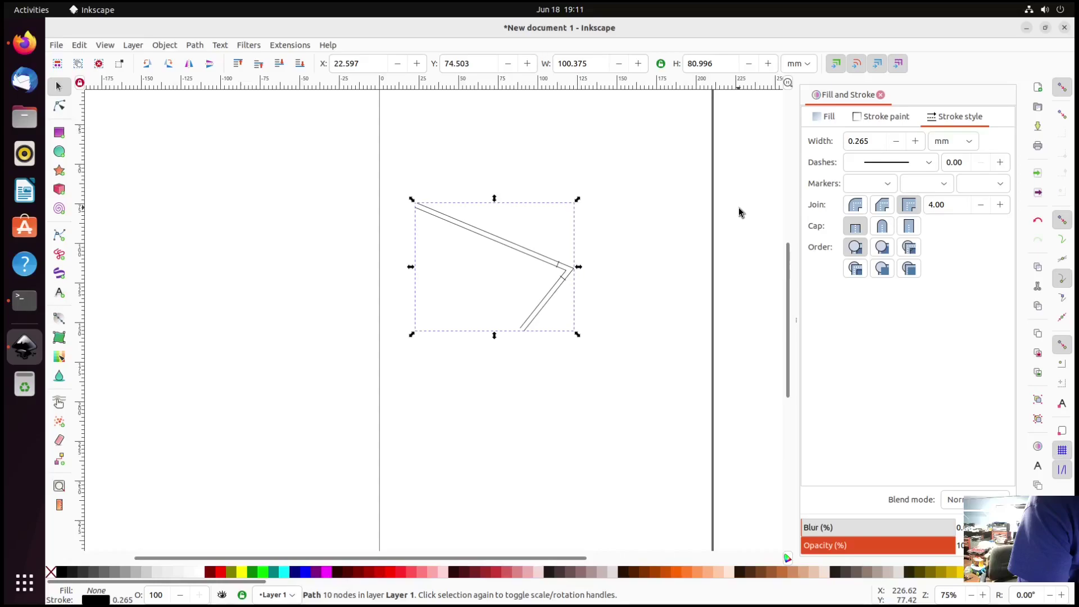
Run Ink/Stitch Lettering along path and dismiss the 'output could not be parsed' error.
click(287, 333)
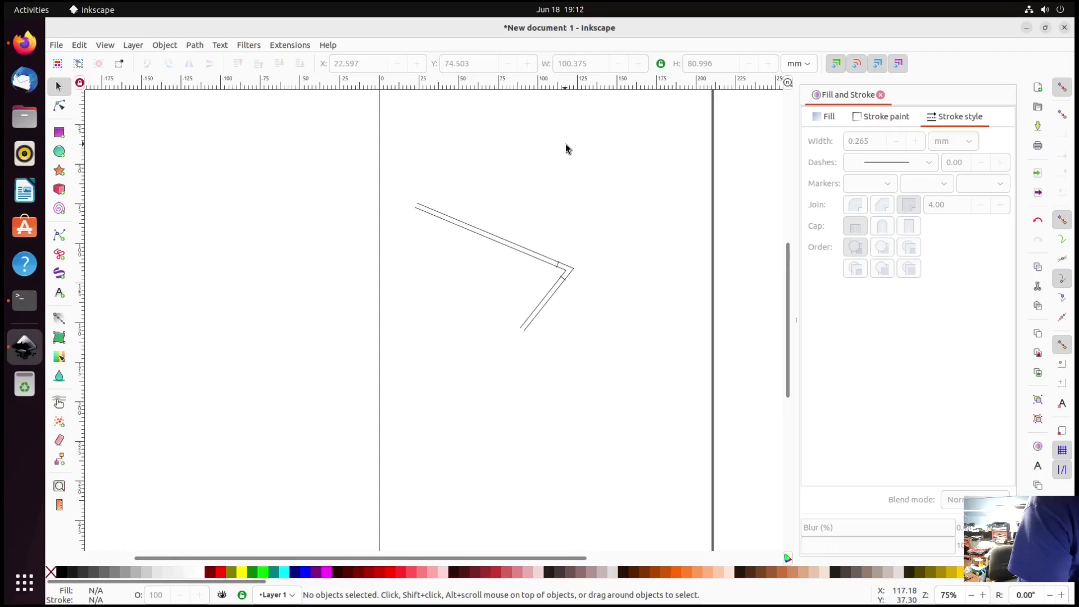
click(293, 46)
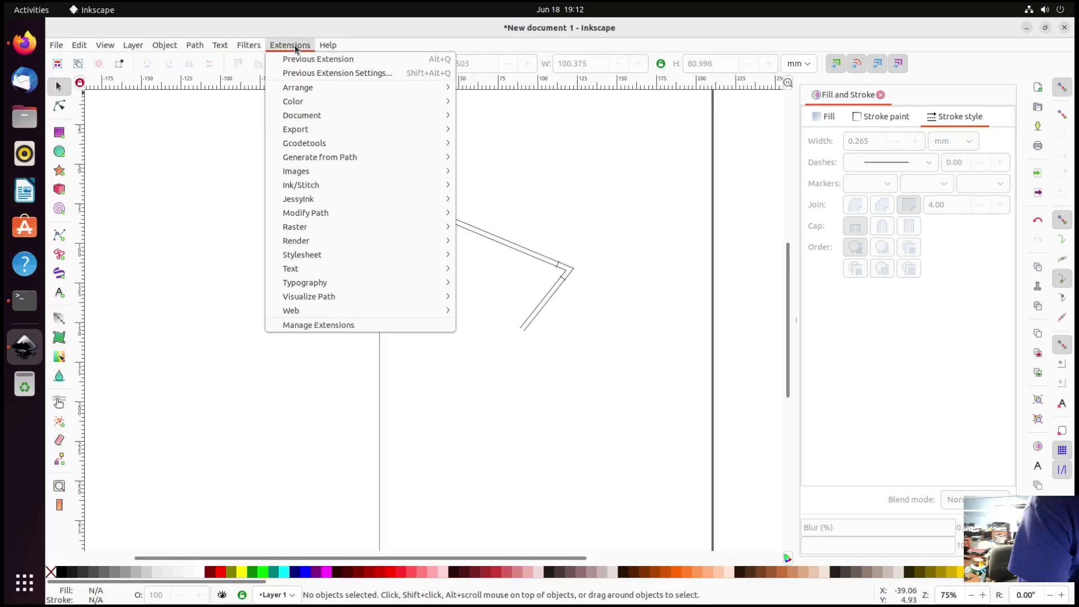
mouse_move(313, 184)
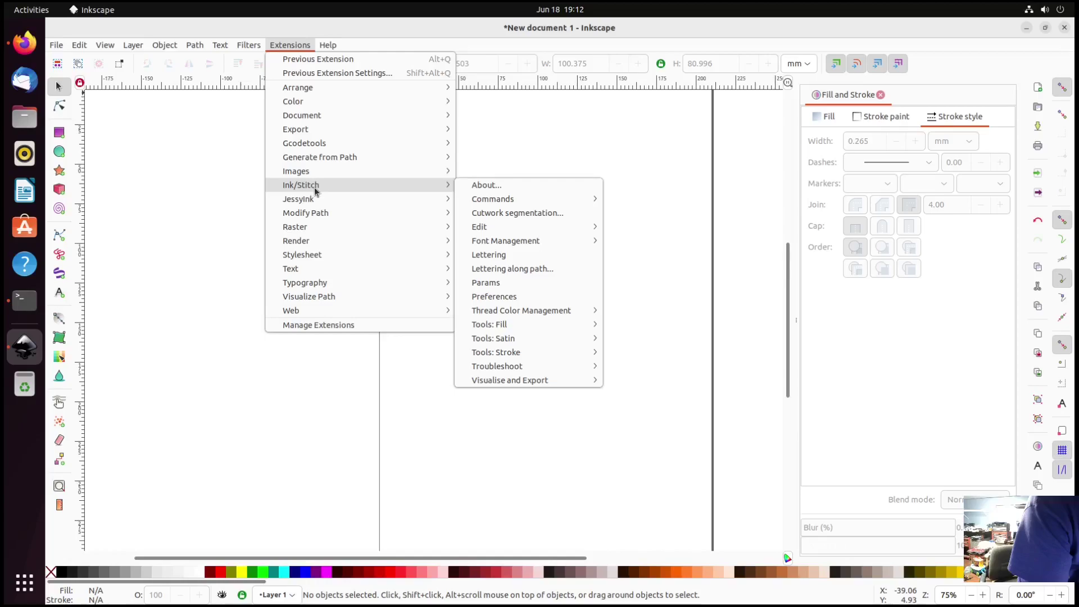
click(497, 268)
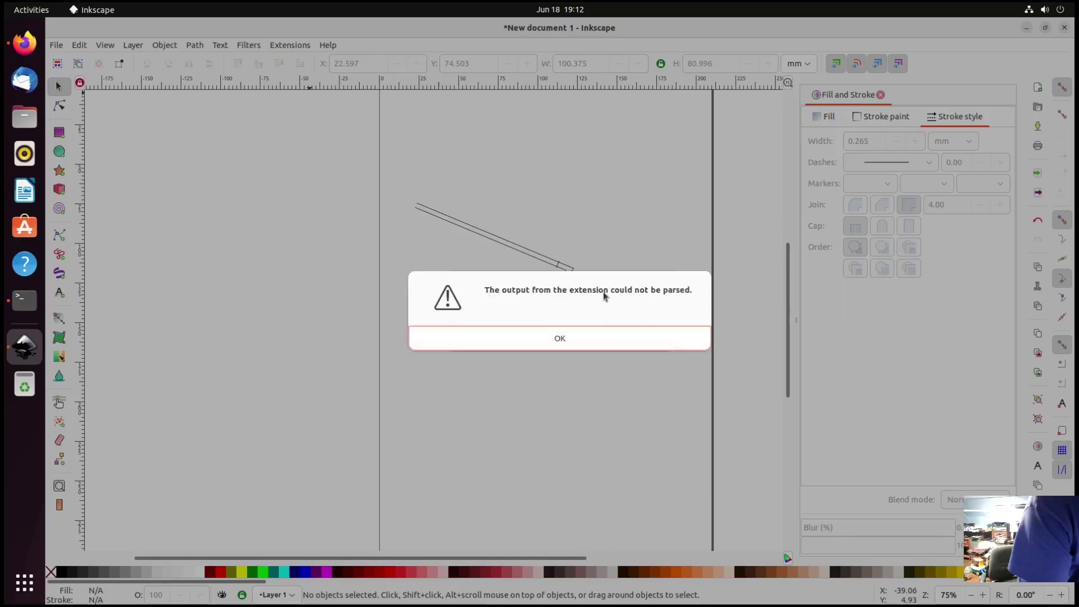
click(573, 339)
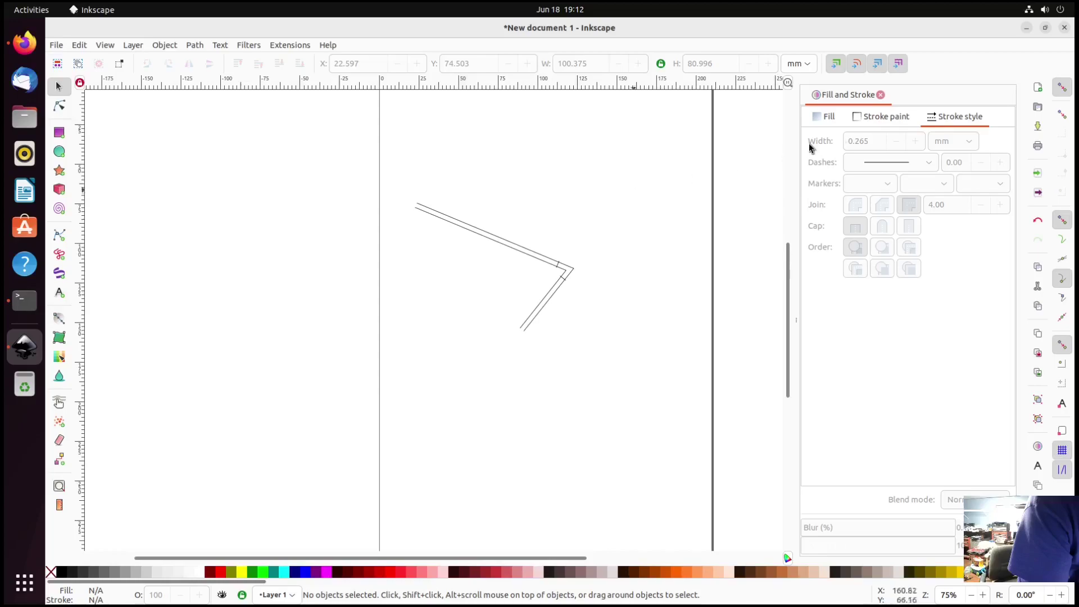
Replace the install page address with a Google search for 'github inkstitch'.
click(24, 42)
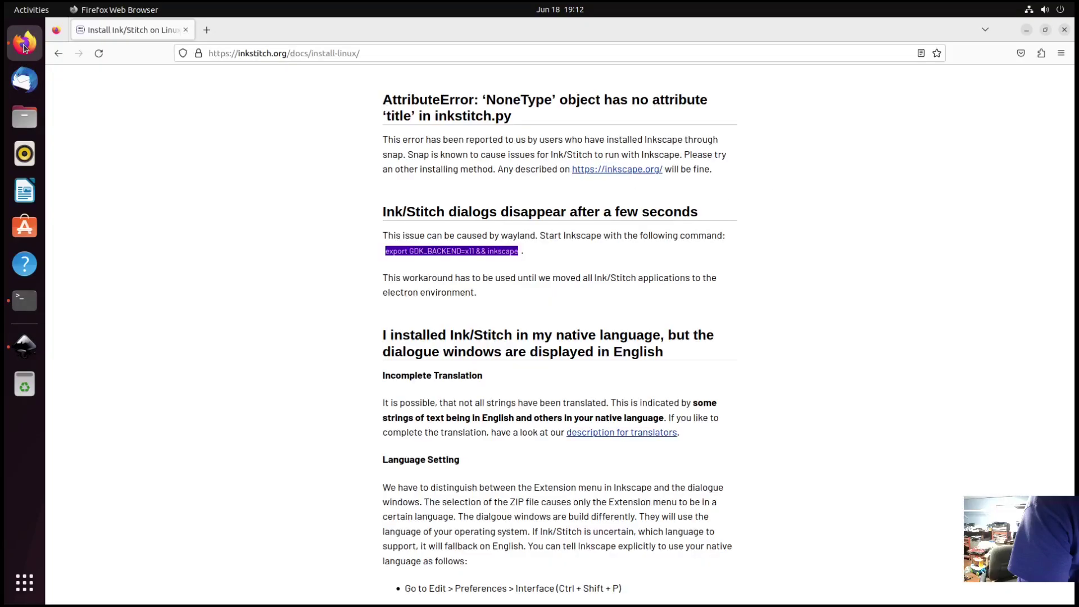
click(291, 291)
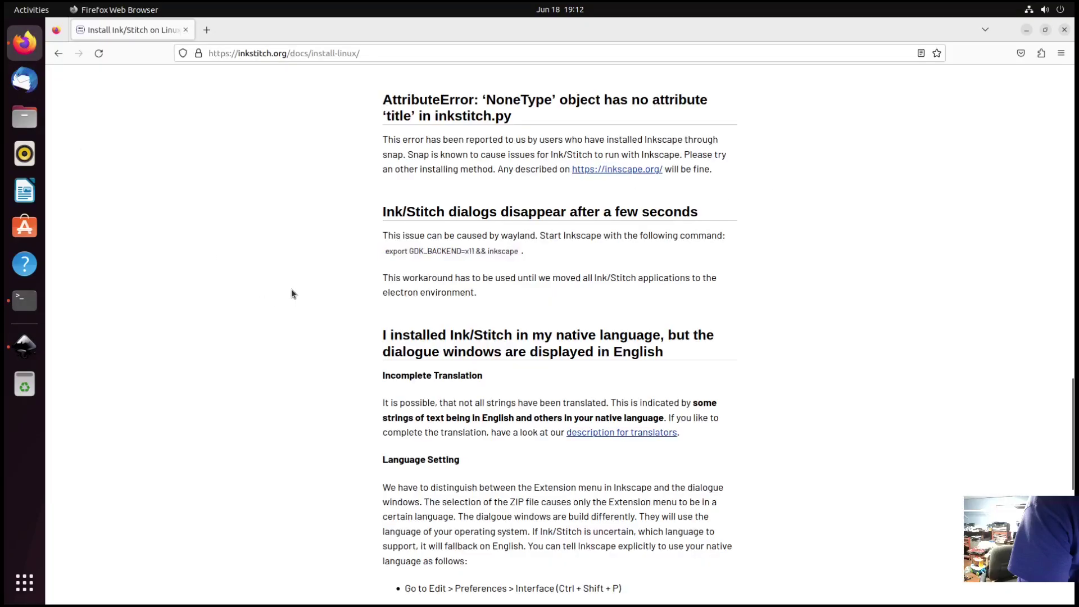
scroll(288, 318, down, 10)
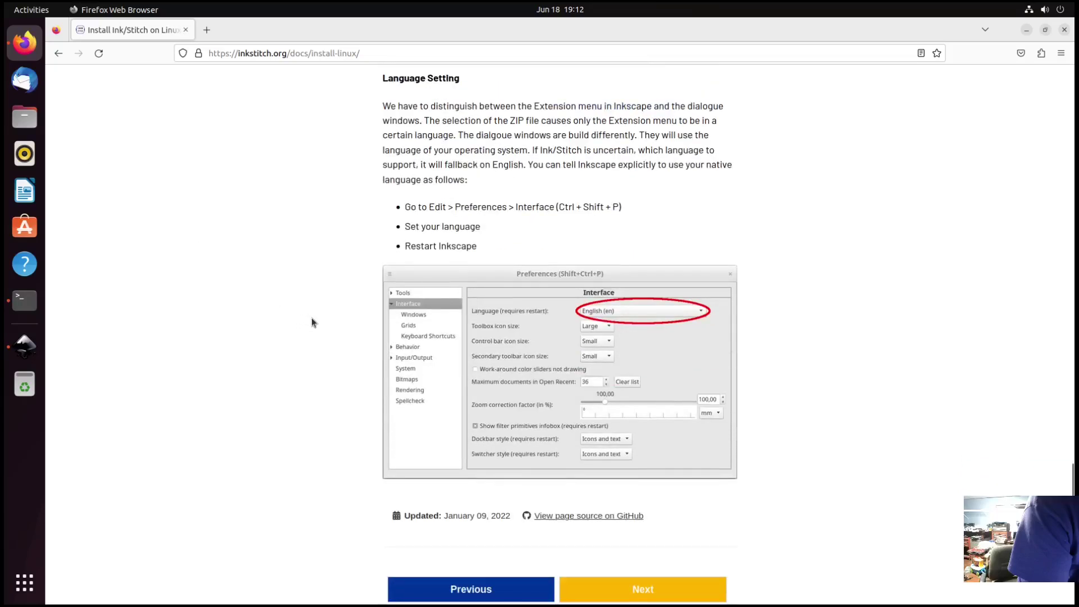
scroll(312, 318, up, 10)
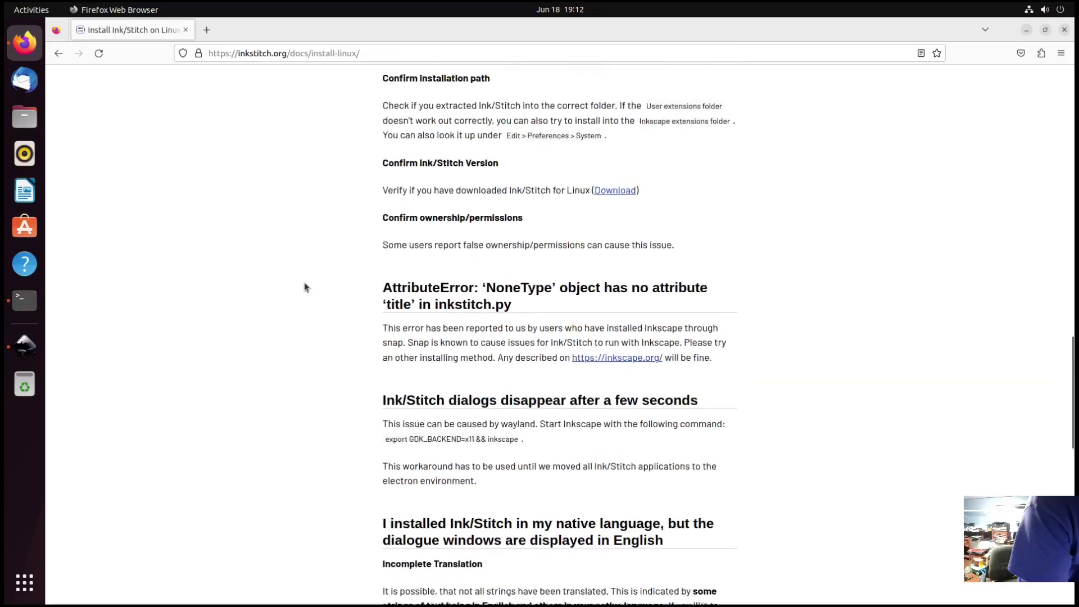
click(354, 53)
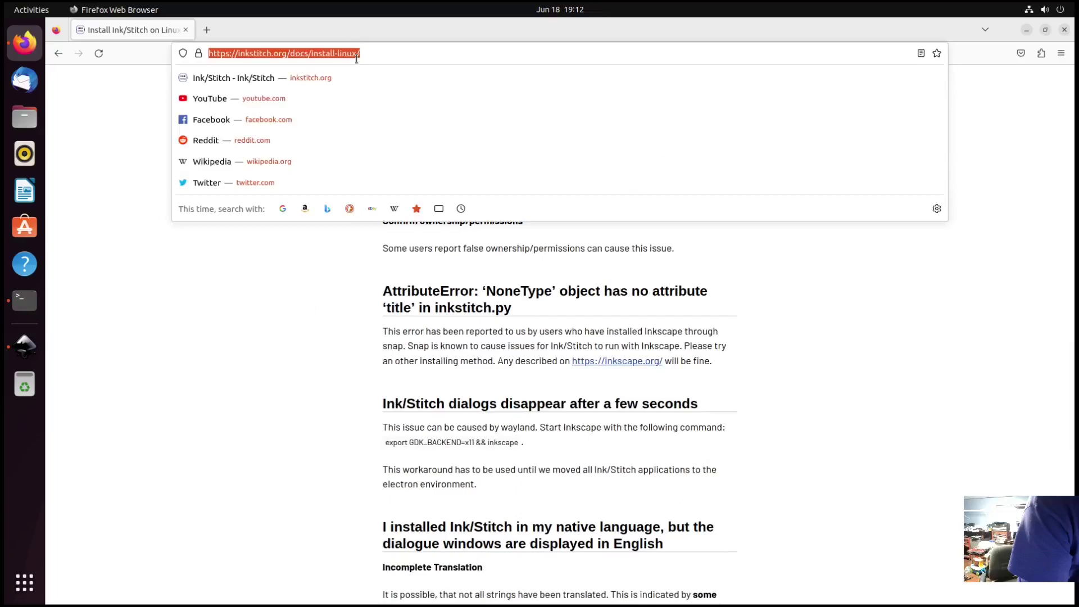
click(365, 54)
key(ctrl+a)
text(github )
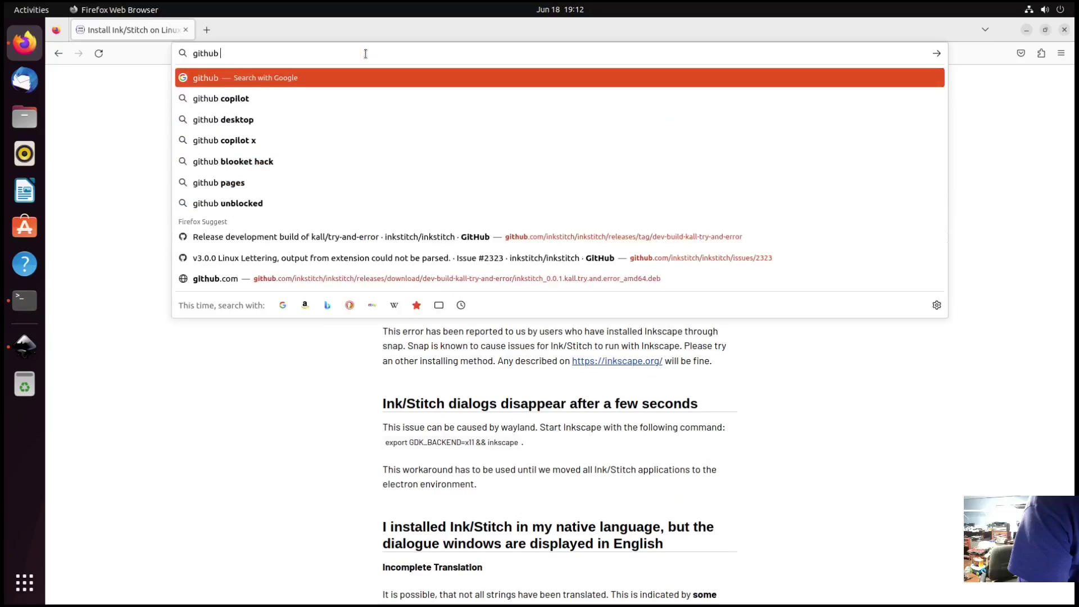
text(inkstitch)
key(Return)
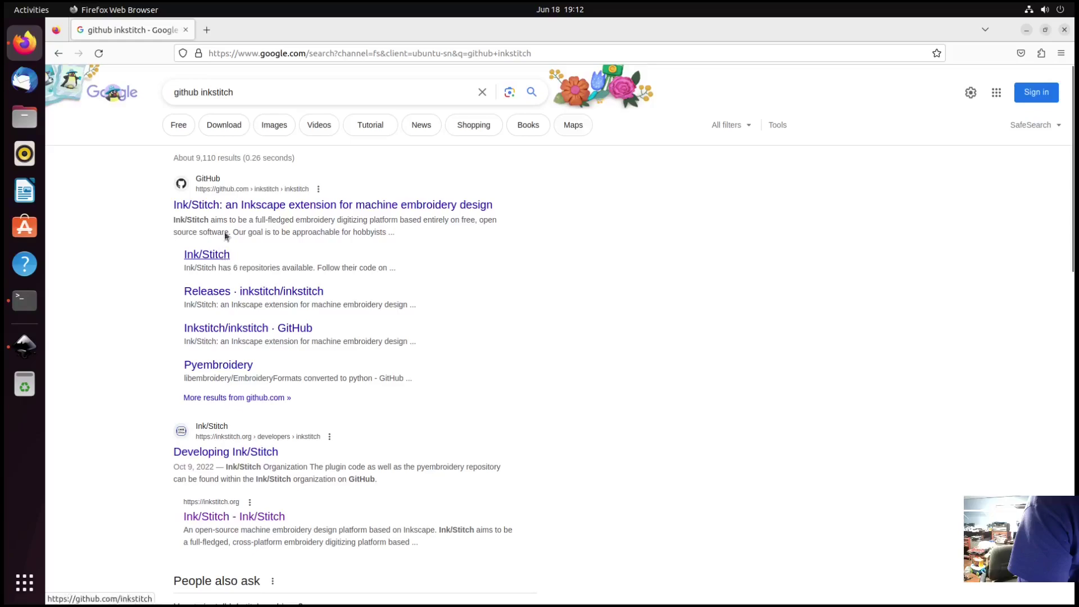
Open the Ink/Stitch GitHub repo's 1,278 closed issues and scroll to issue #2323.
click(356, 211)
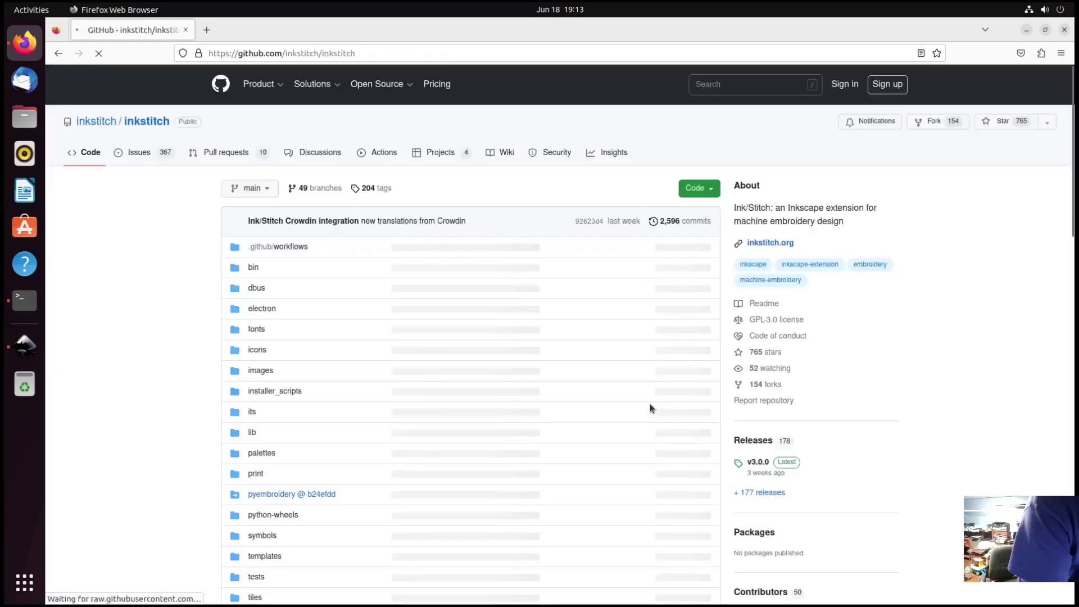
click(137, 152)
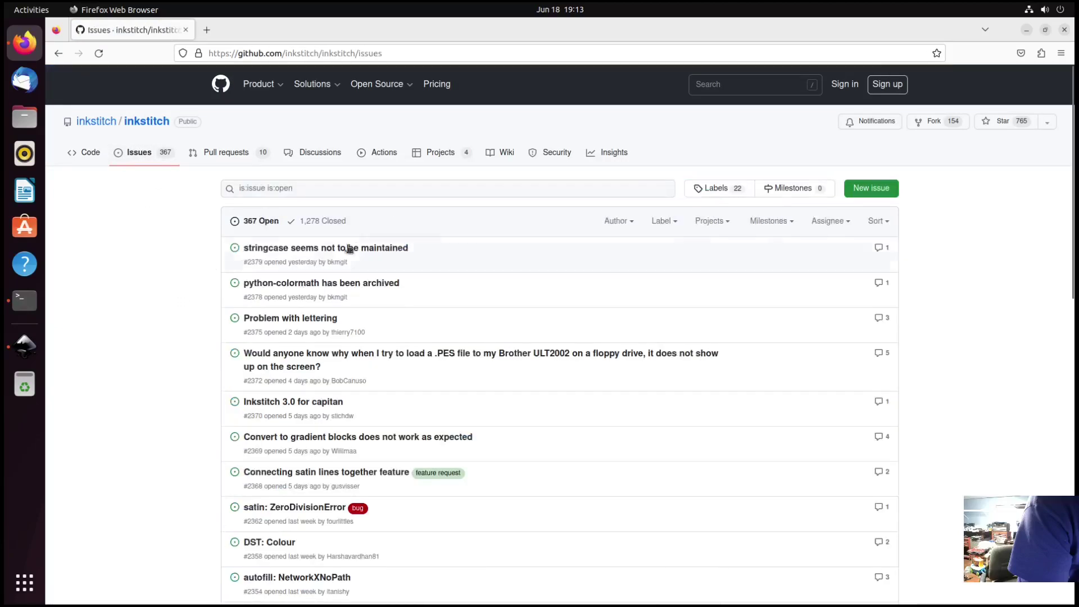
click(326, 220)
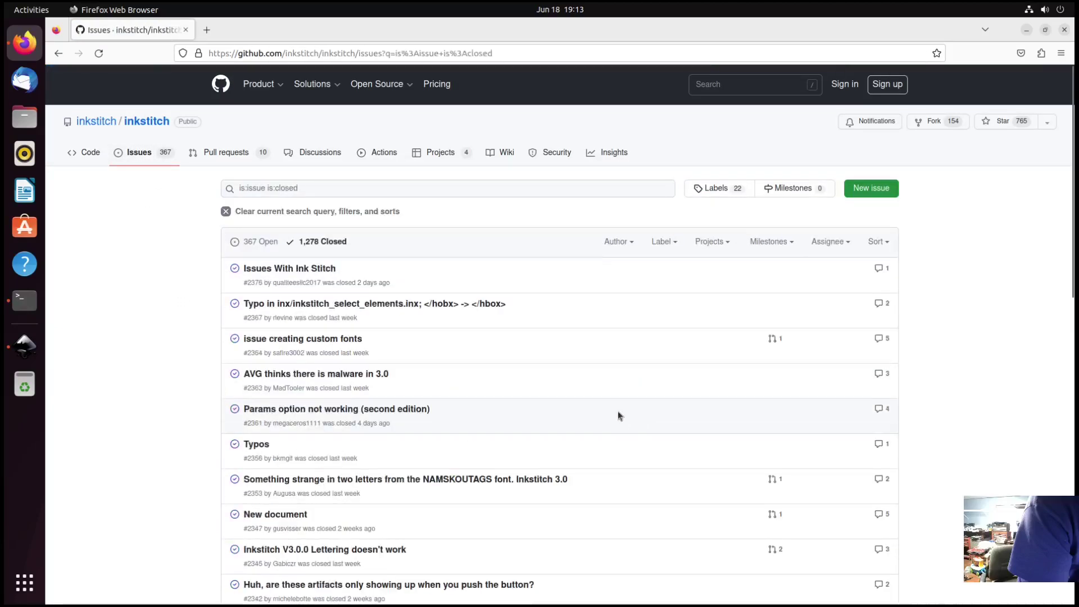
scroll(571, 387, down, 1)
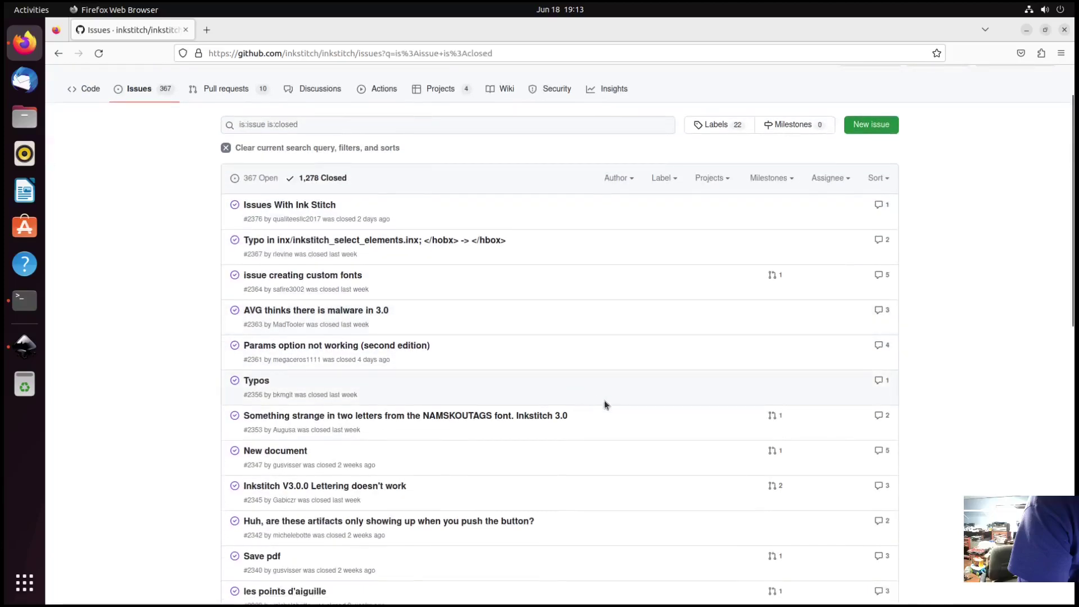
scroll(607, 403, down, 1)
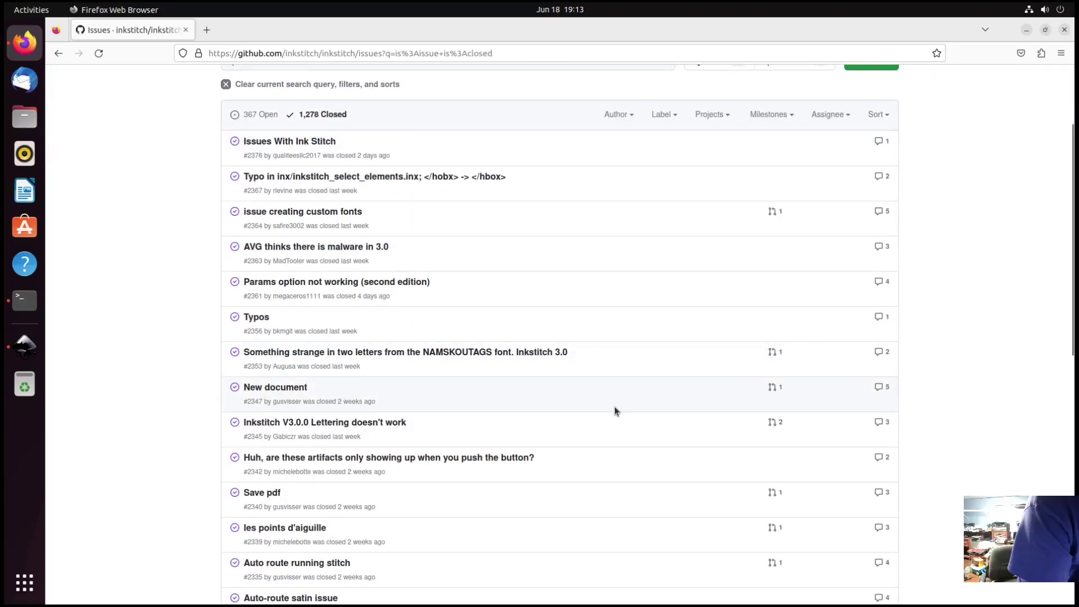
scroll(615, 405, down, 3)
scroll(619, 410, down, 3)
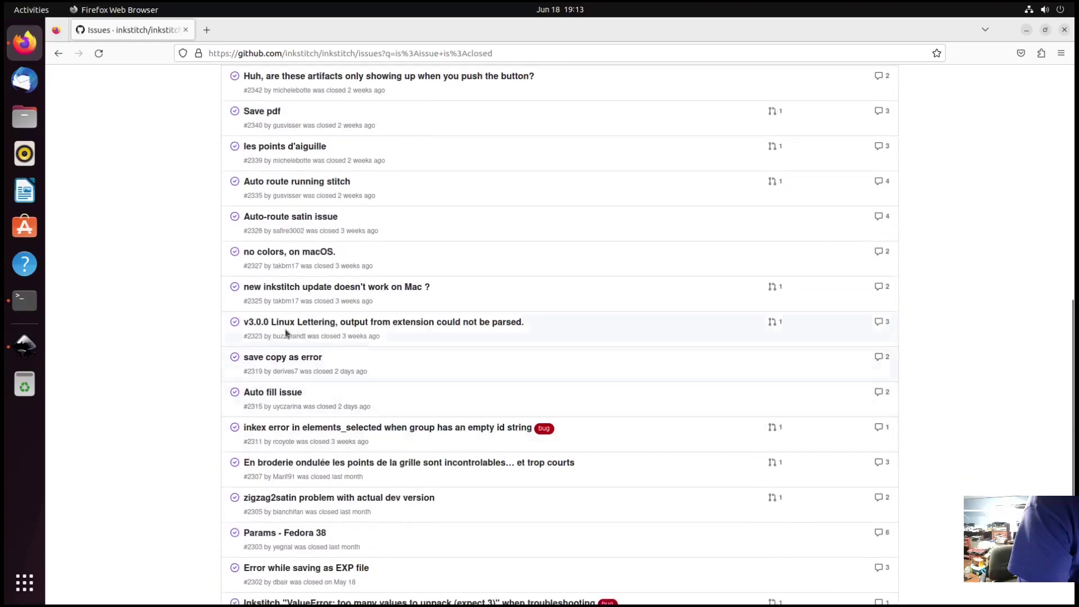
mouse_move(255, 325)
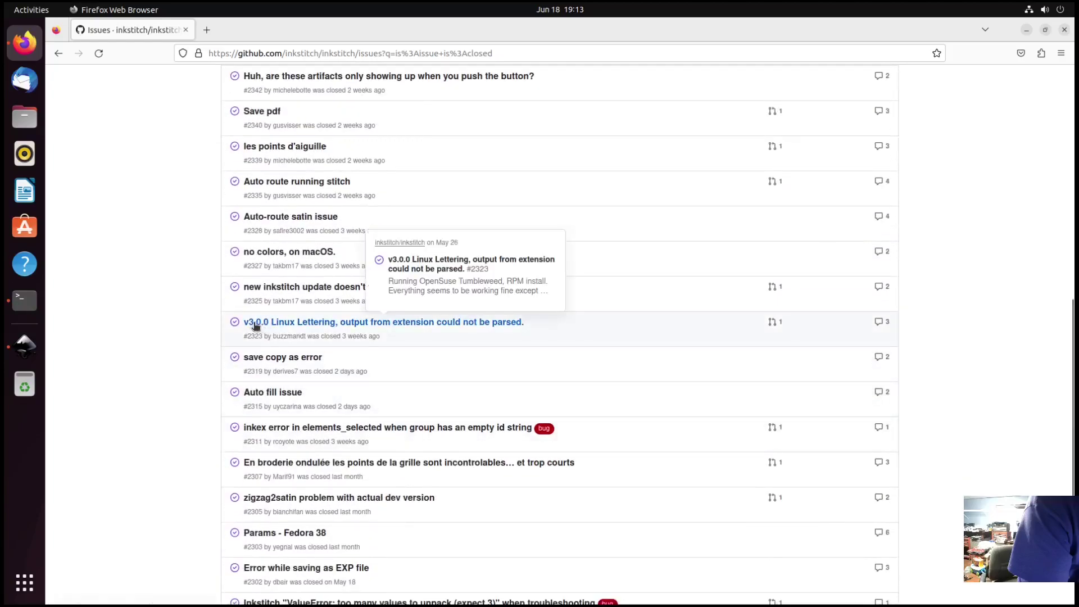
Open and read issue #2323 about the v3.0.0 Linux Lettering parse error.
click(291, 323)
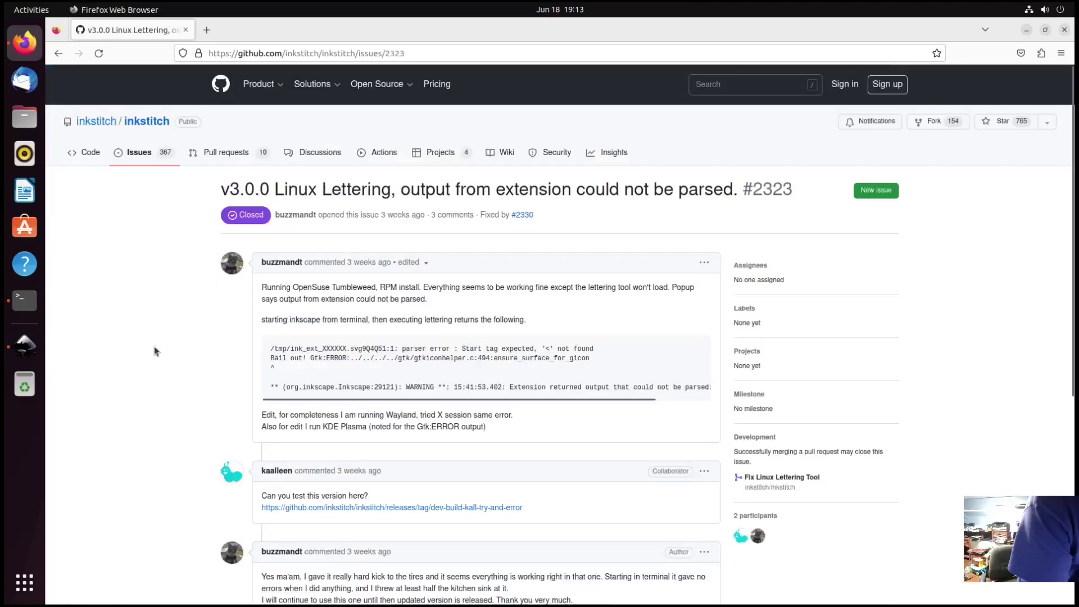
scroll(154, 347, down, 3)
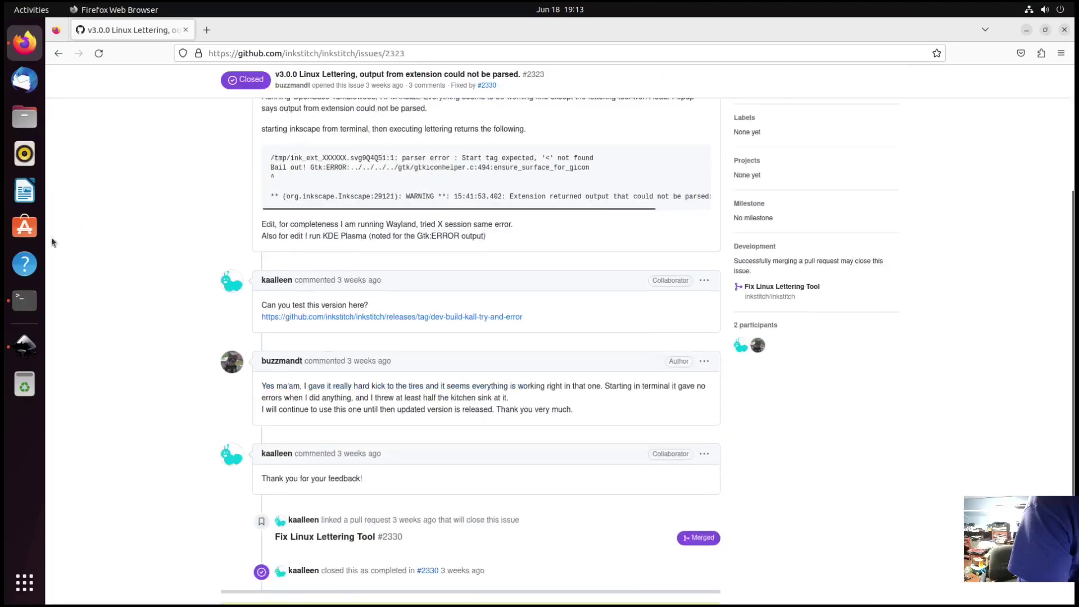
scroll(52, 237, up, 3)
scroll(175, 325, down, 5)
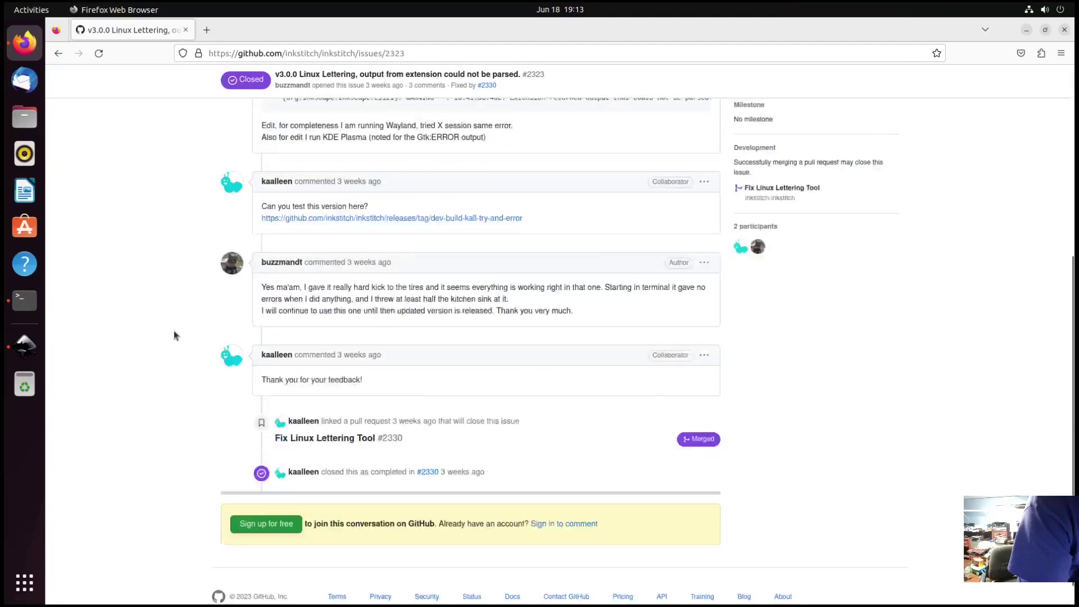
scroll(174, 335, down, 1)
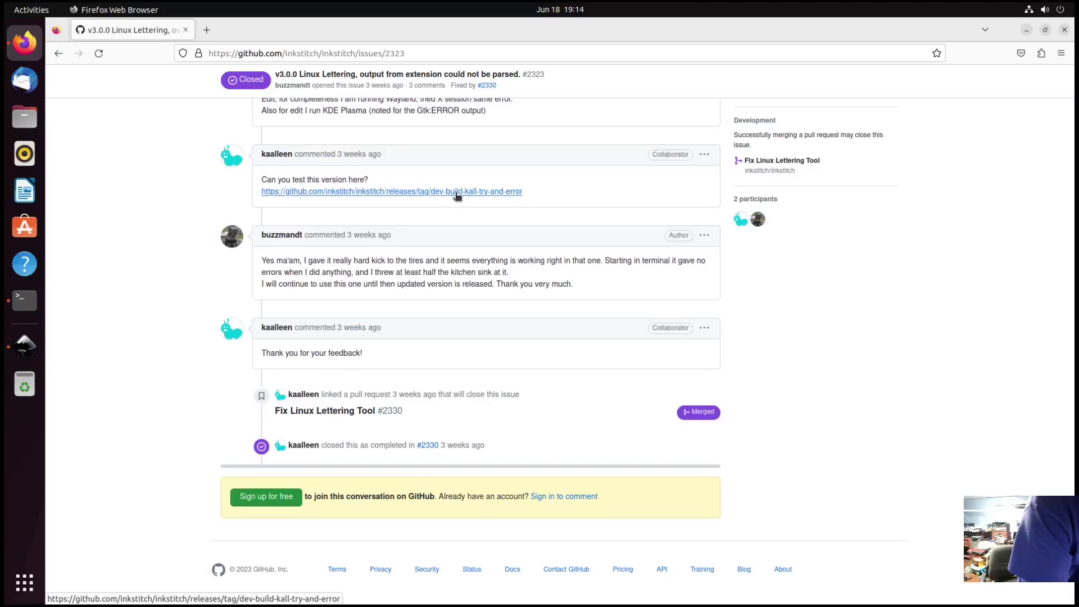
Download the development build's inkstitch amd64 .deb package, then close Firefox.
click(457, 193)
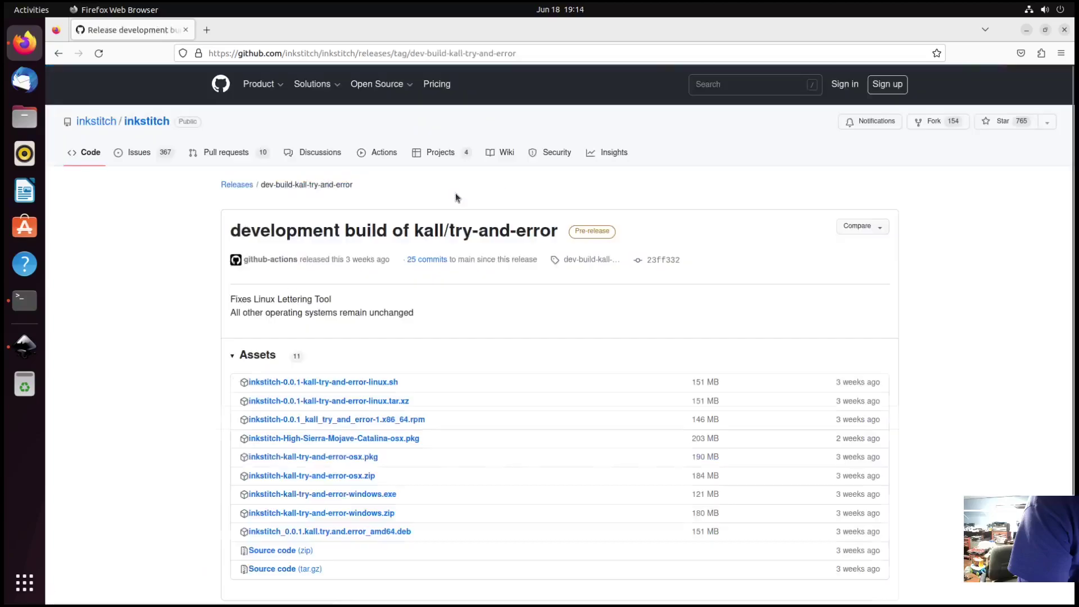
scroll(173, 325, down, 2)
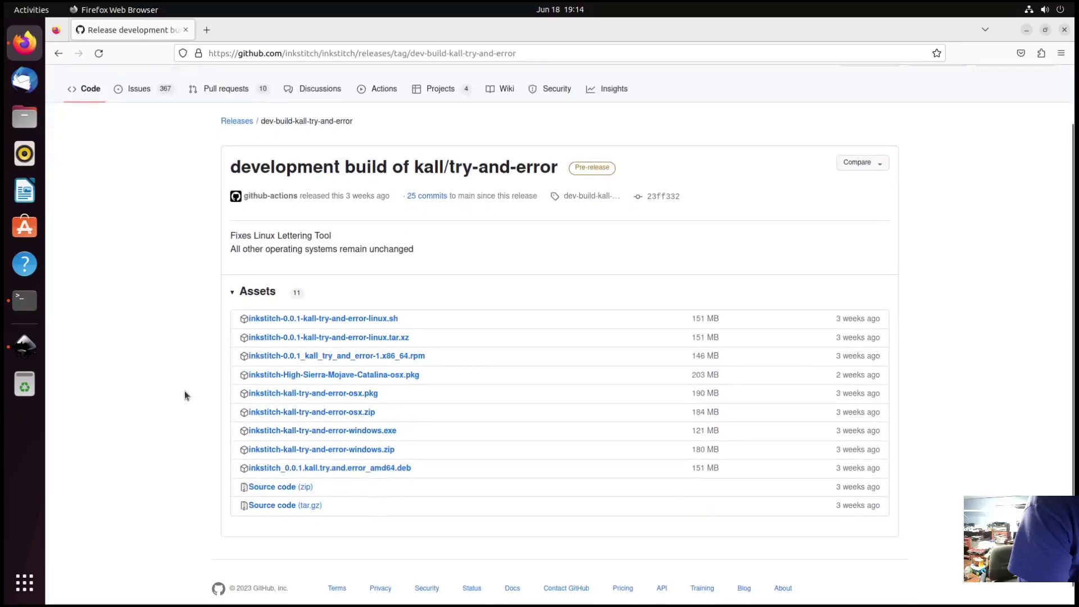
click(386, 470)
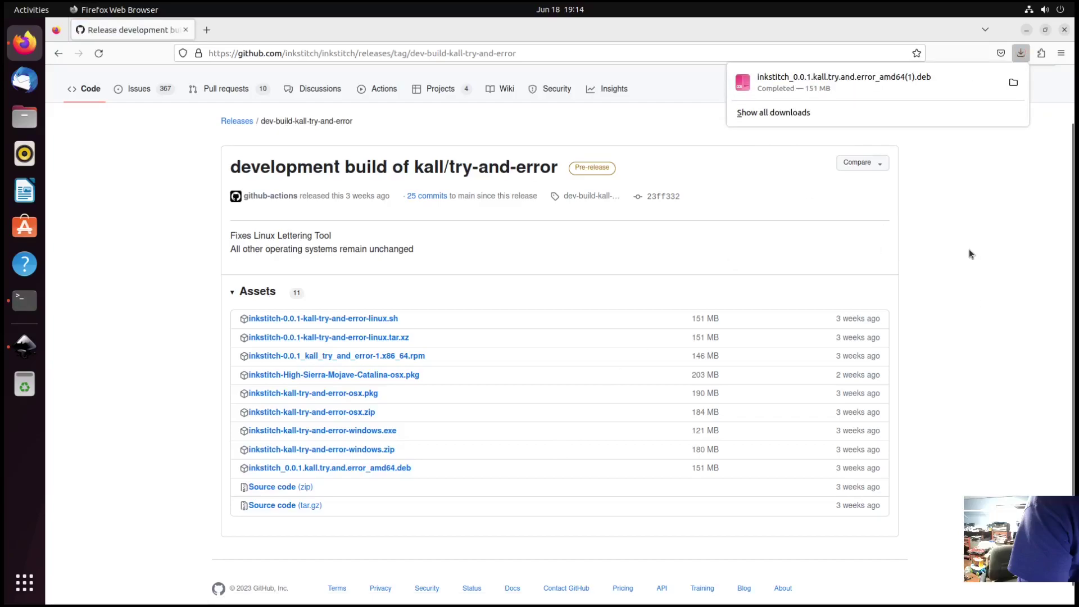
click(125, 301)
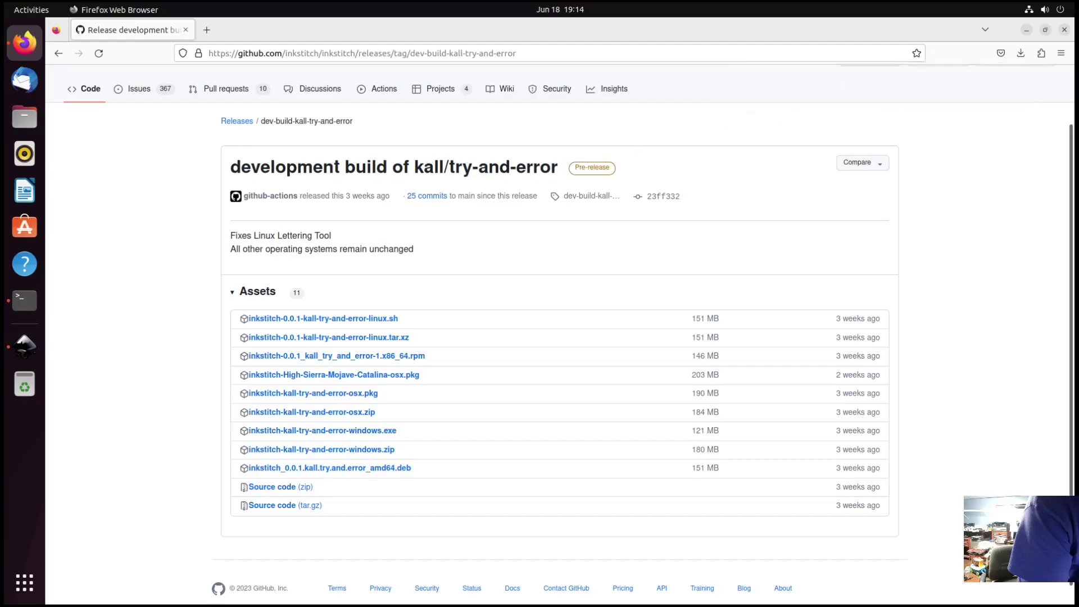
click(1063, 29)
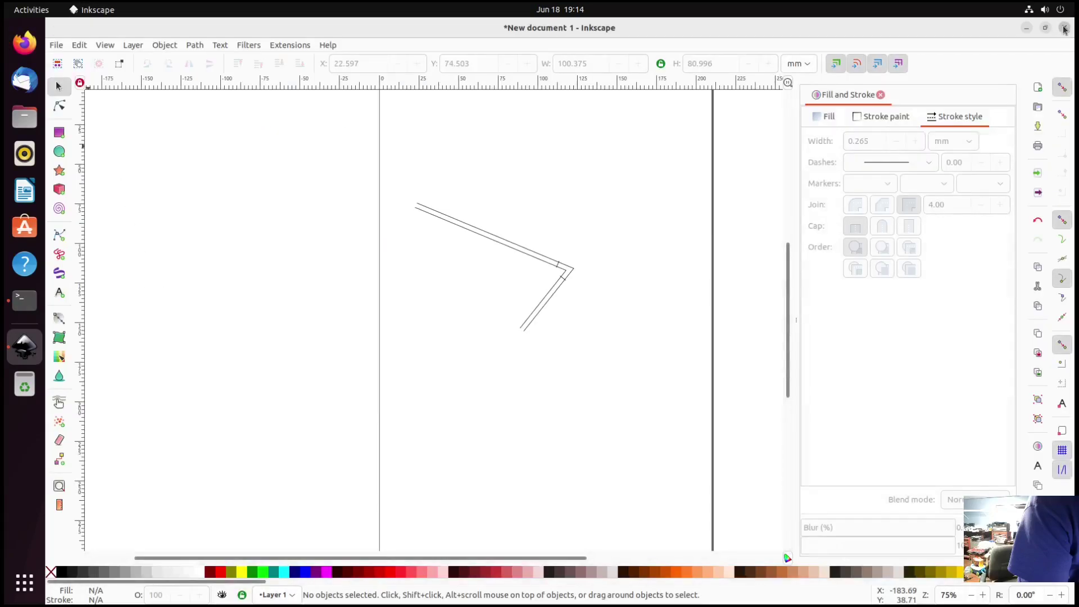
Close Inkscape without saving, then remove inkstitch with 'sudo apt remove inkstitch', confirming y.
click(1064, 29)
click(442, 345)
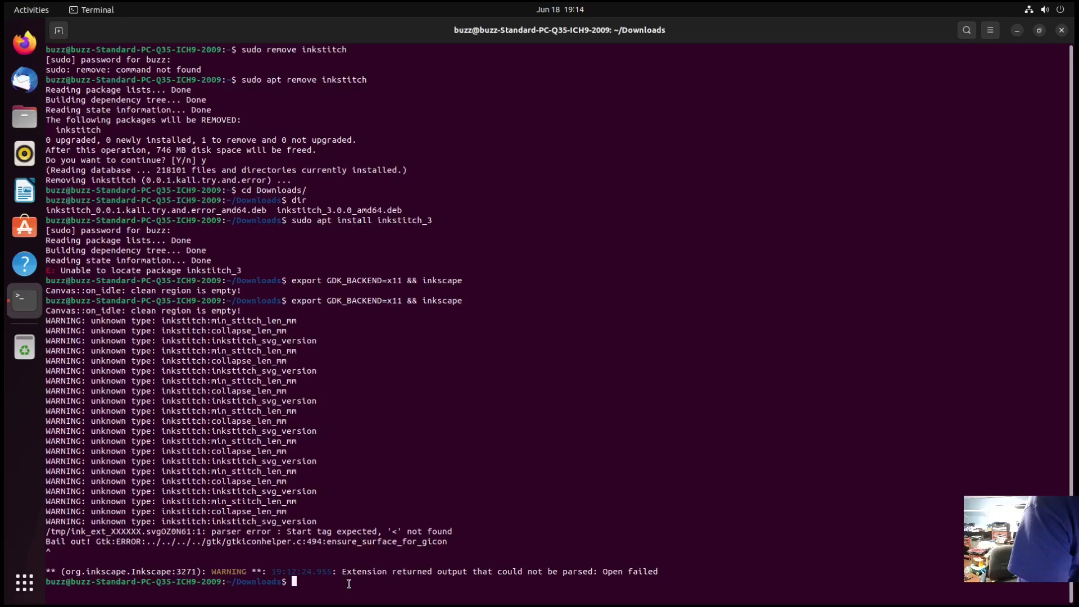
text(sudo apt remove inkstitch)
key(Return)
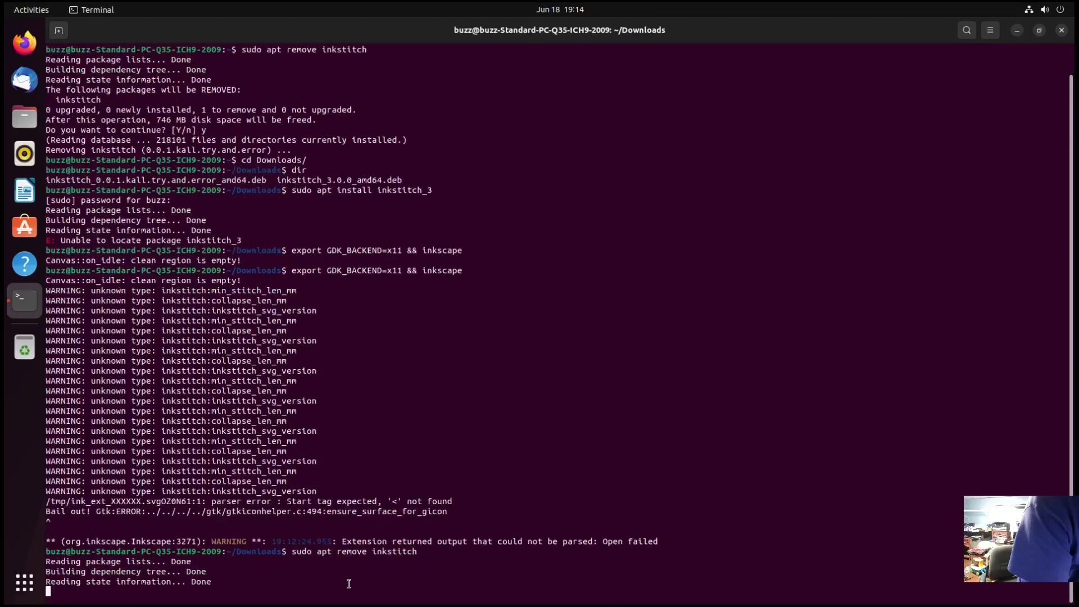
text(y)
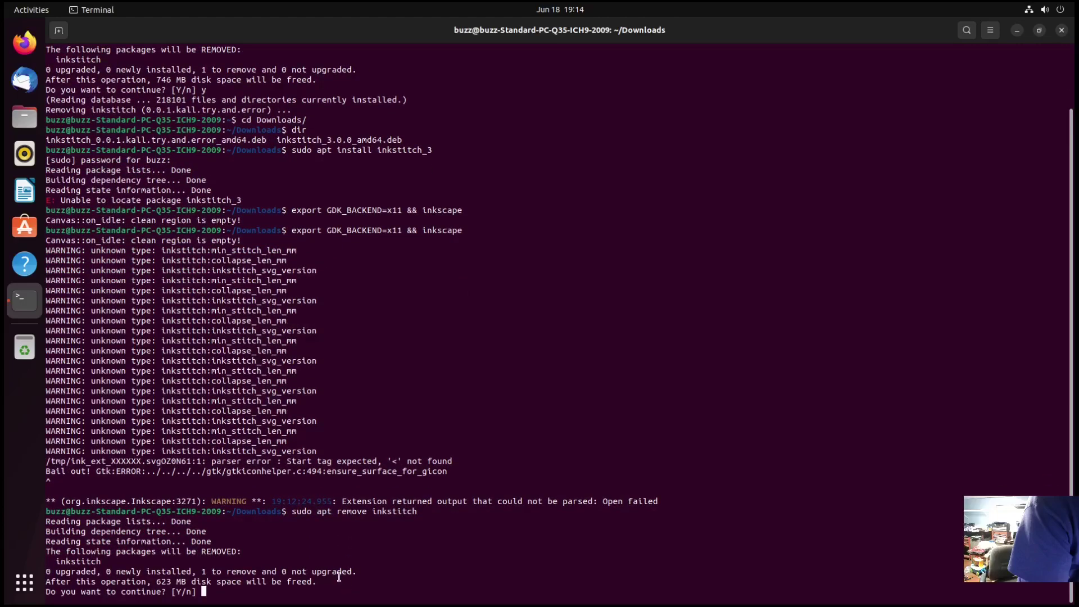
key(Return)
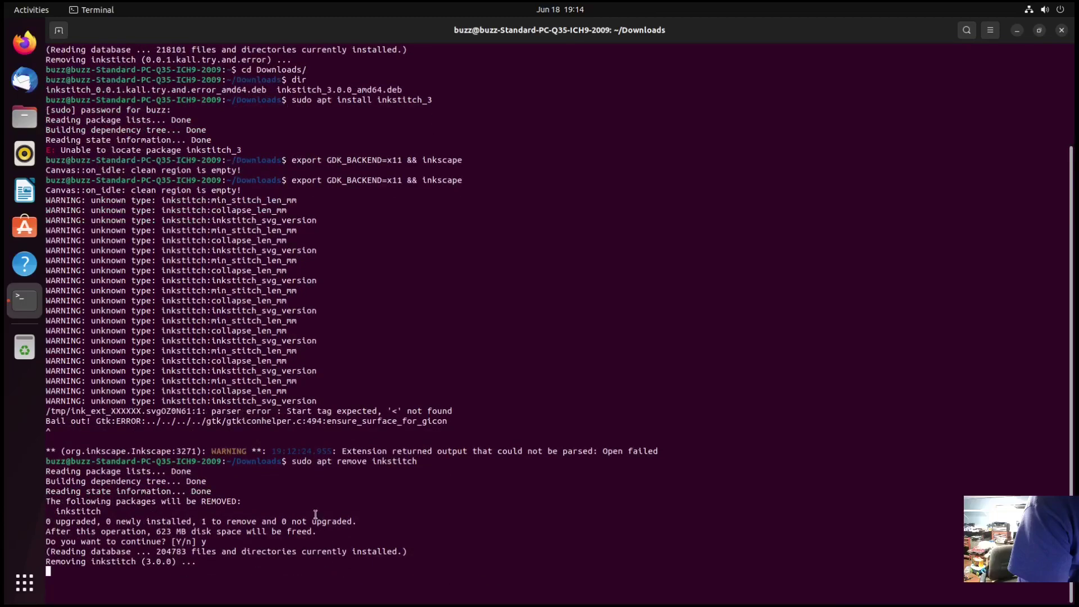
Open Downloads in Files and permanently delete the duplicate inkstitch amd64(1).deb file.
click(24, 117)
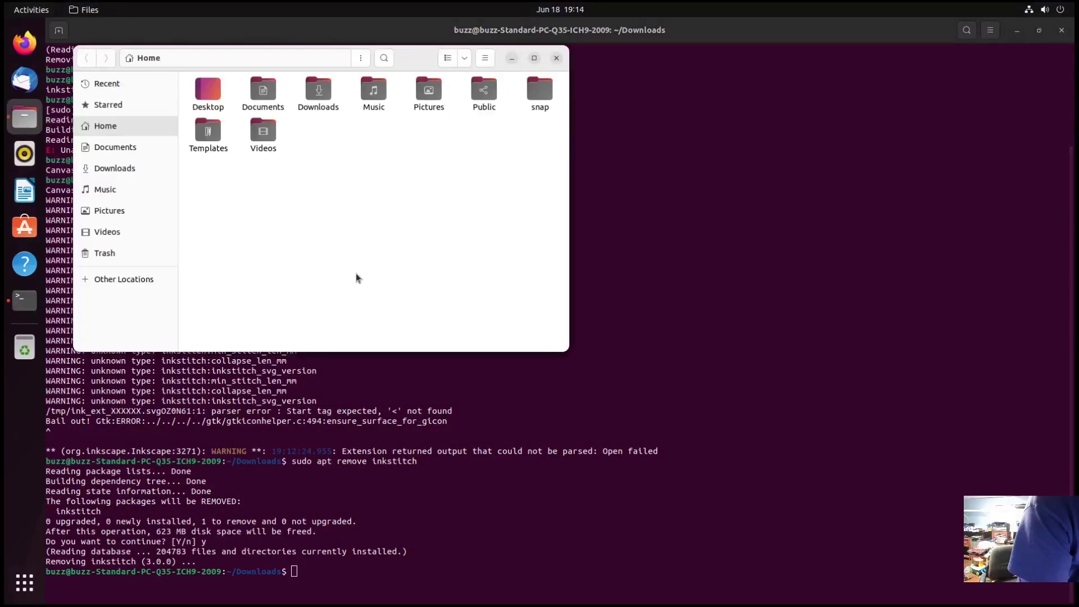
click(312, 104)
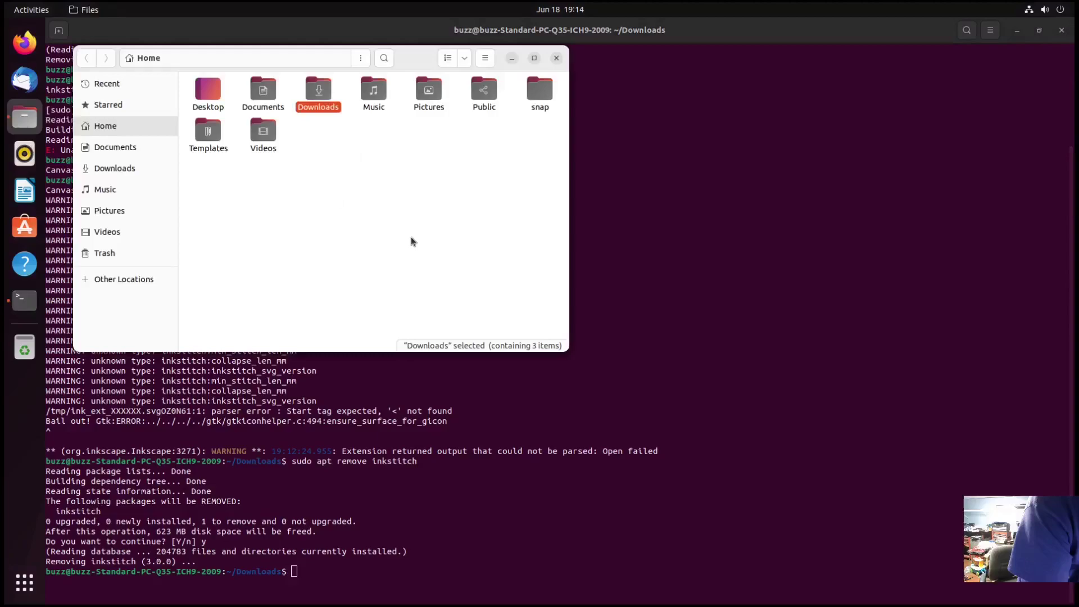
double_click(310, 95)
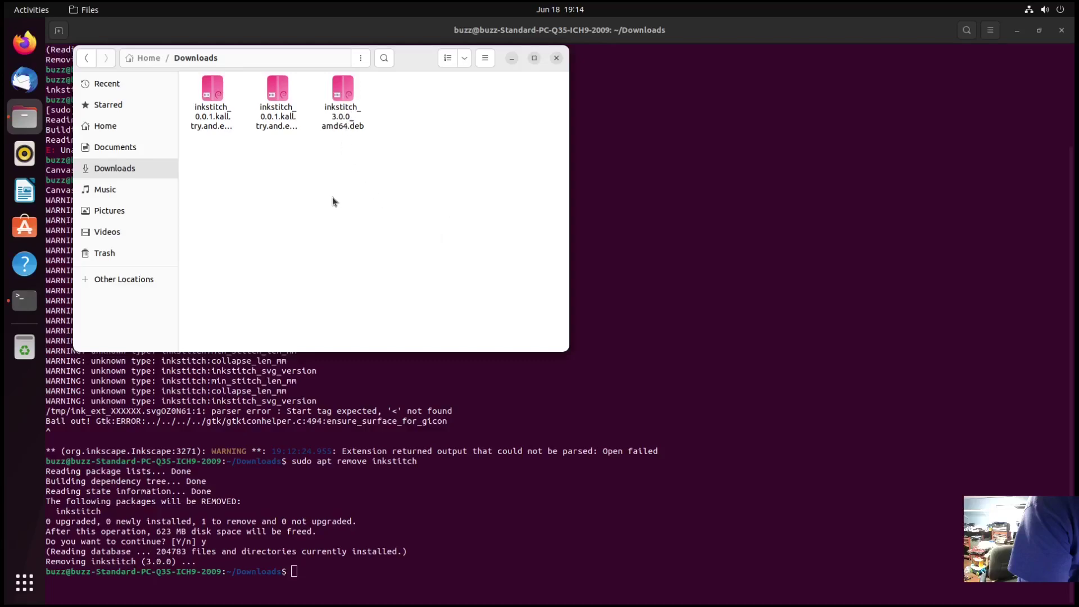
click(279, 113)
click(210, 111)
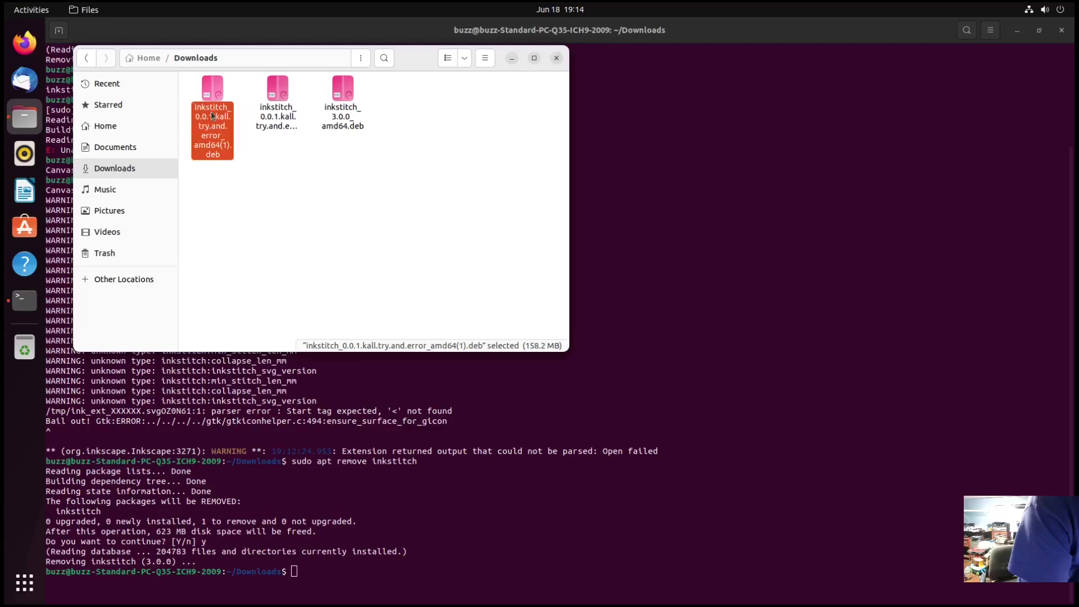
key(shift+Delete)
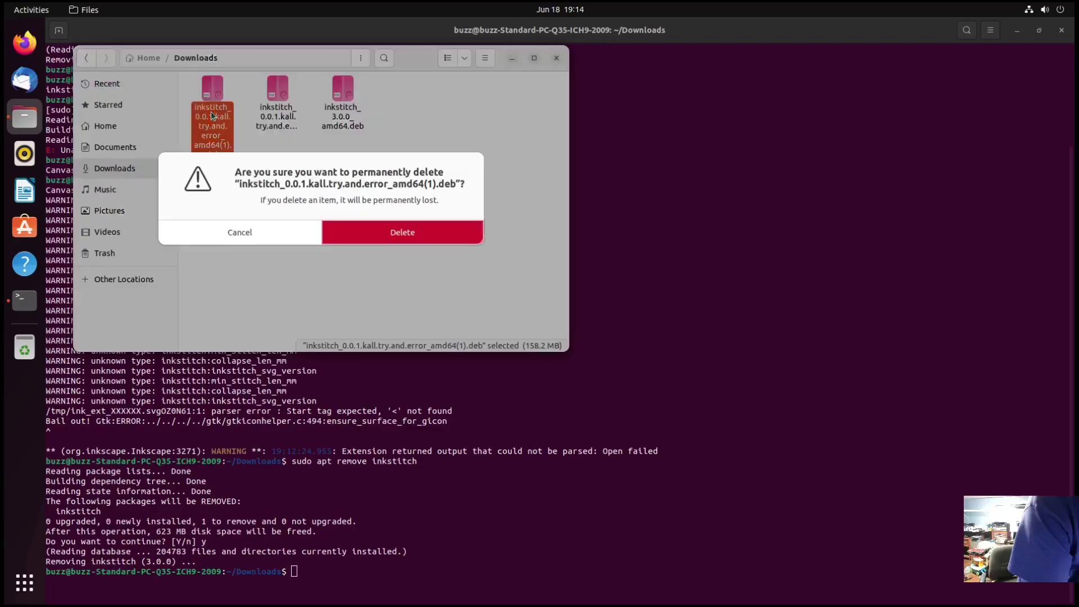
click(400, 232)
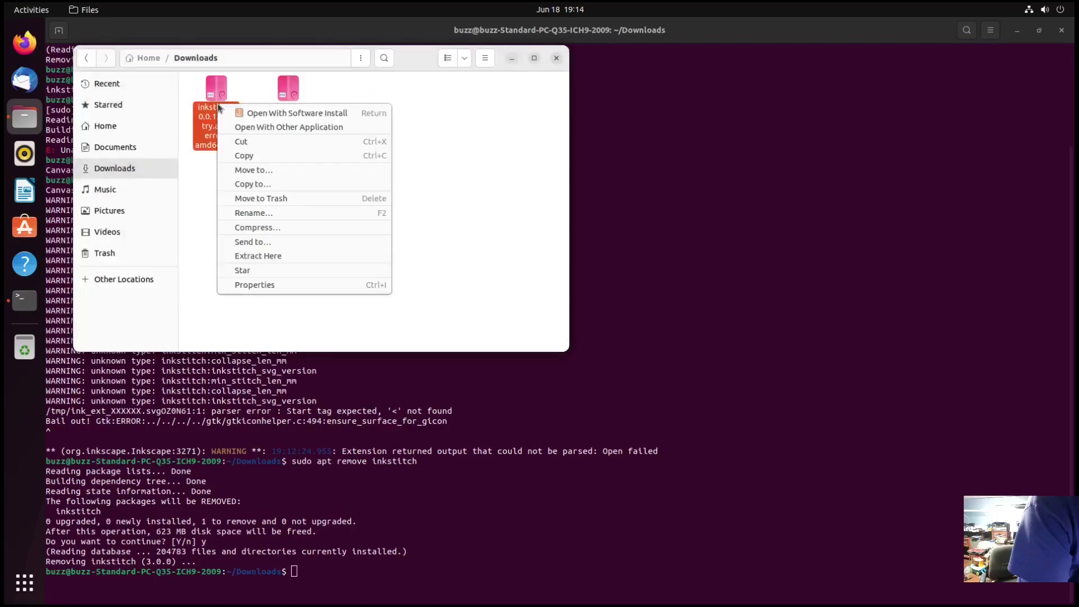
In the package's Properties, make Archive Manager the default application for .deb files.
click(265, 285)
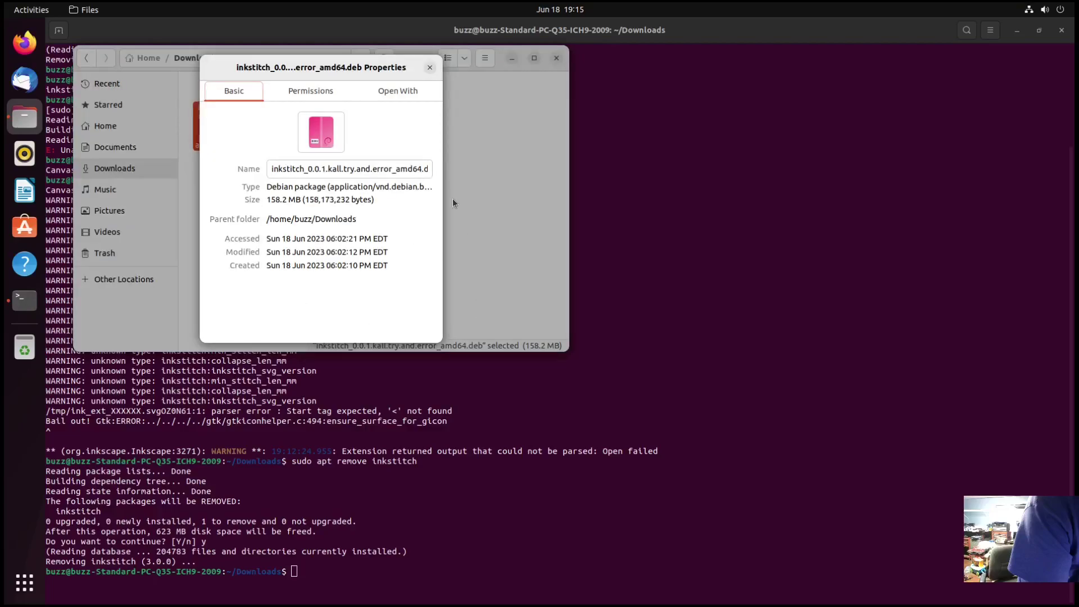
click(405, 91)
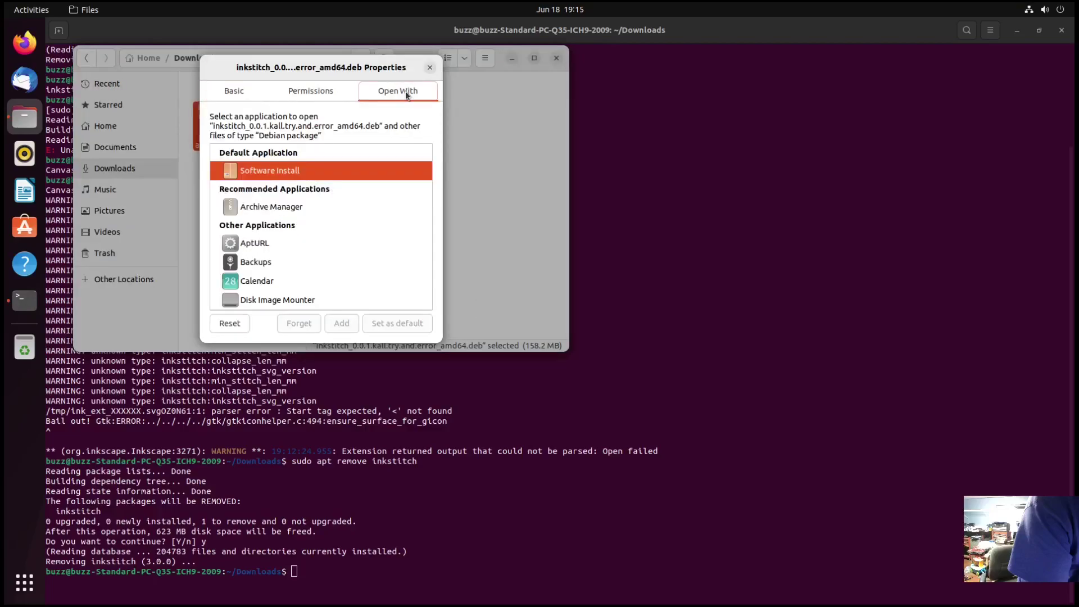
click(283, 208)
click(408, 322)
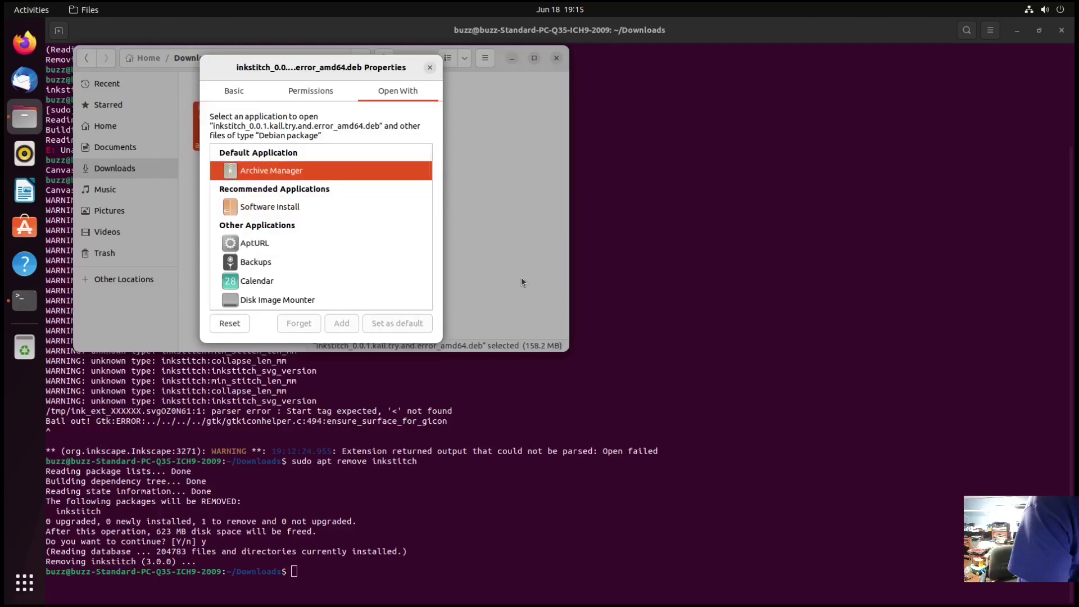
click(429, 67)
Restore Software Install as the default application for .deb packages via Properties > Open With.
right_click(217, 99)
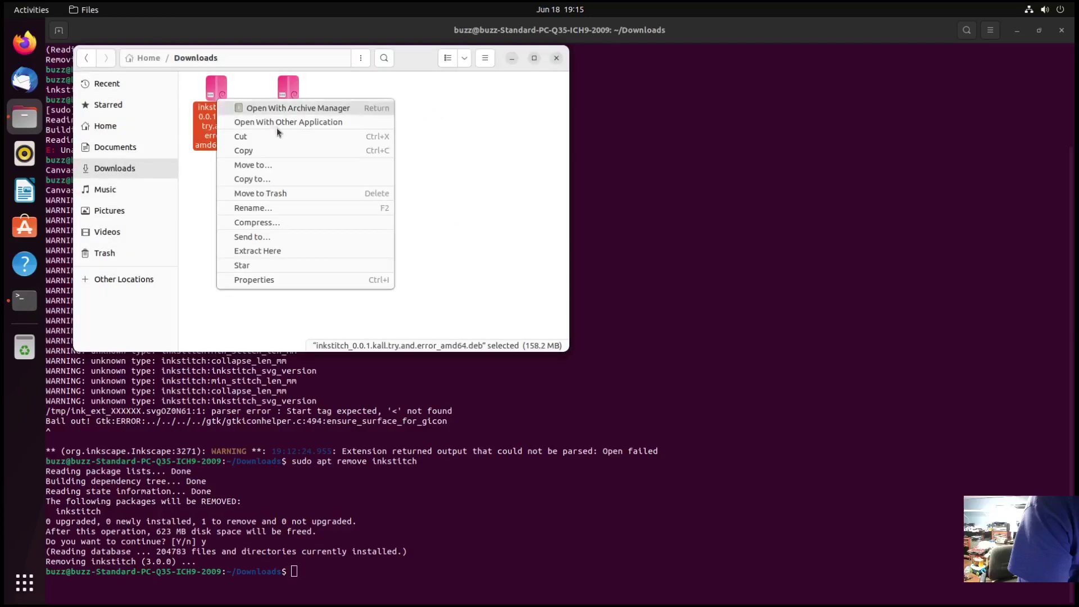
click(320, 123)
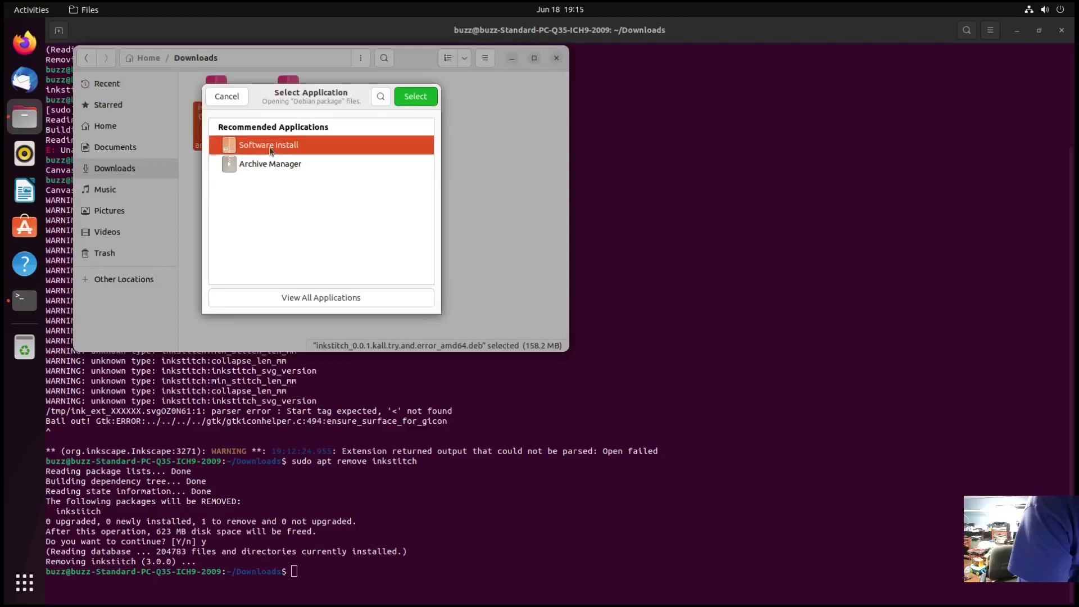
click(220, 96)
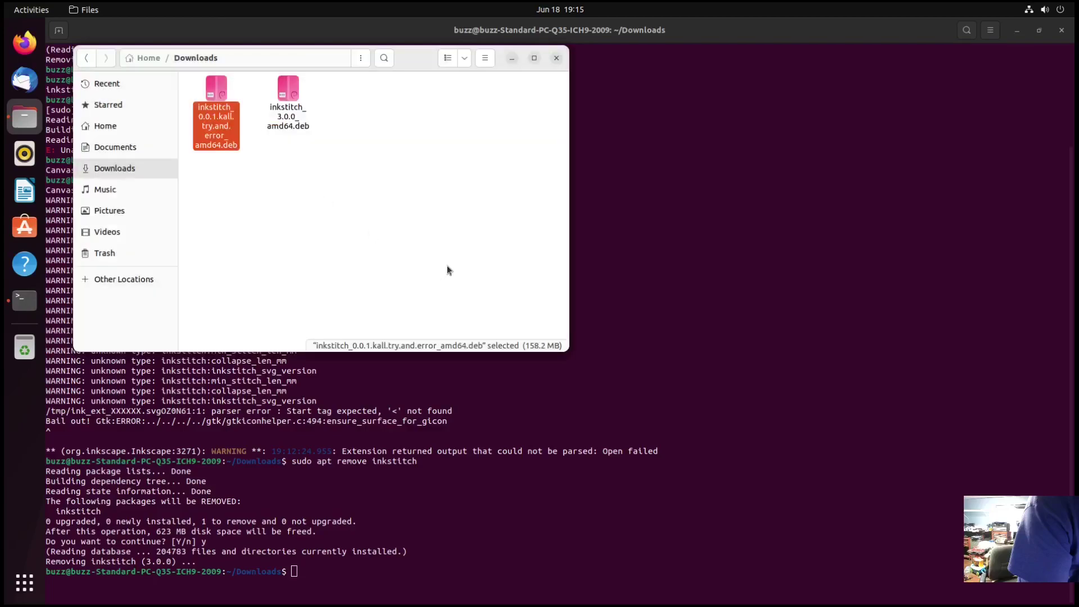
click(447, 266)
right_click(218, 113)
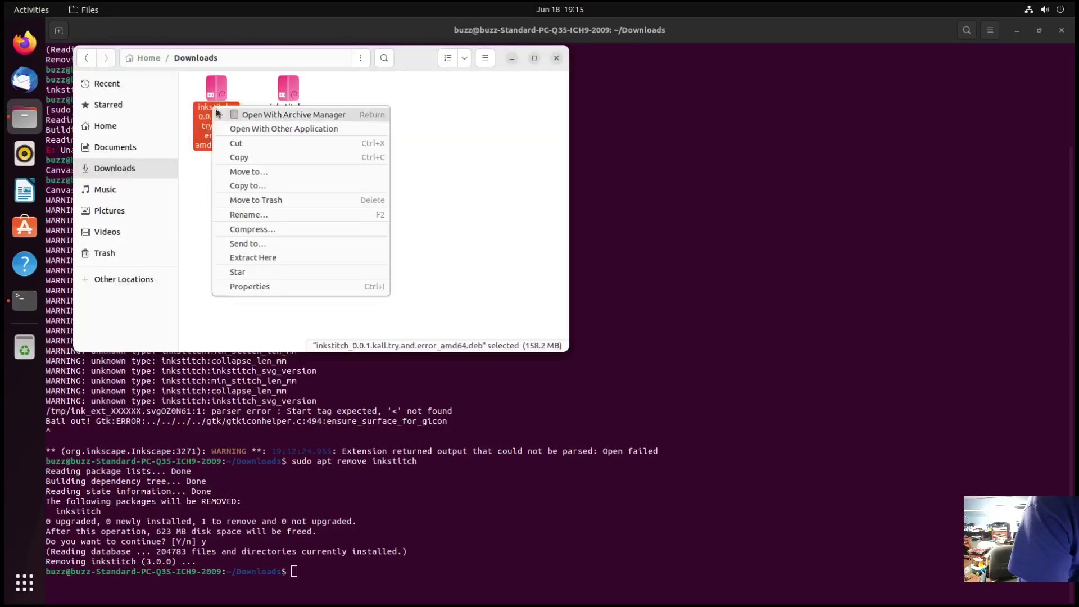
click(250, 286)
click(413, 88)
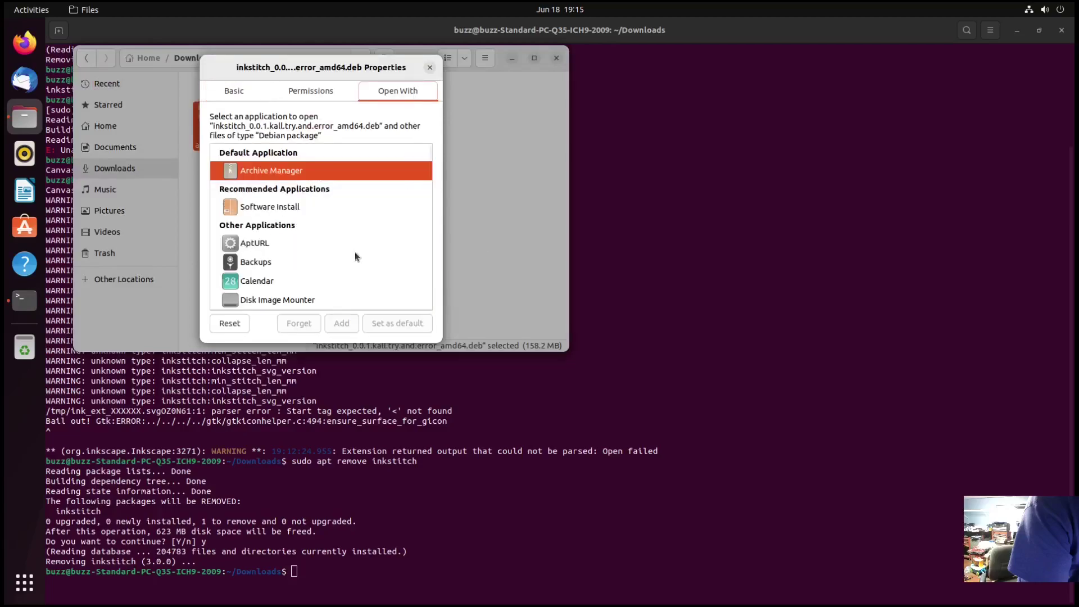
click(276, 207)
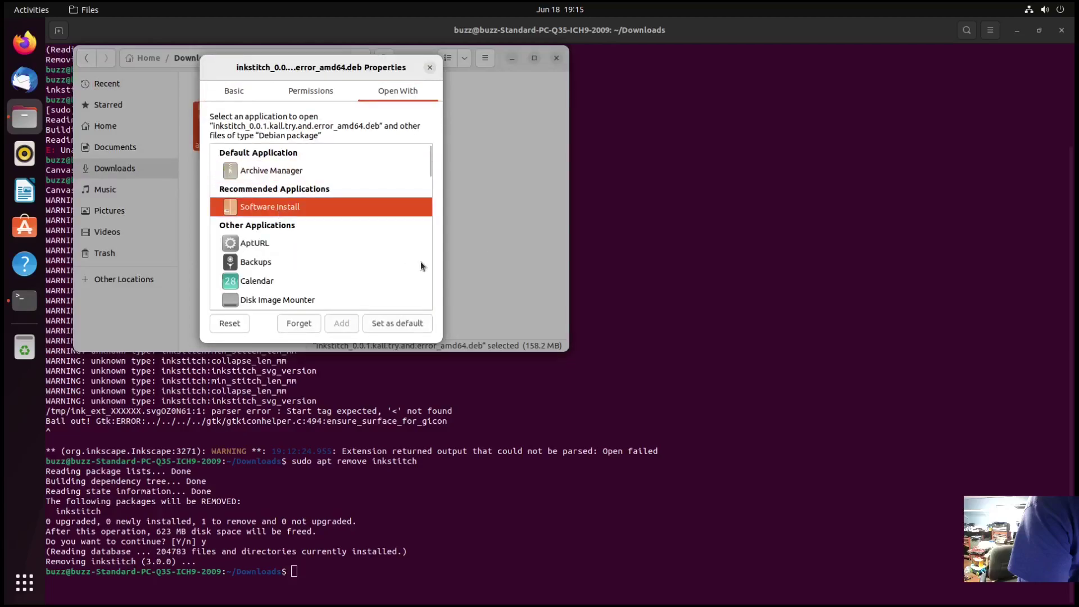
click(403, 326)
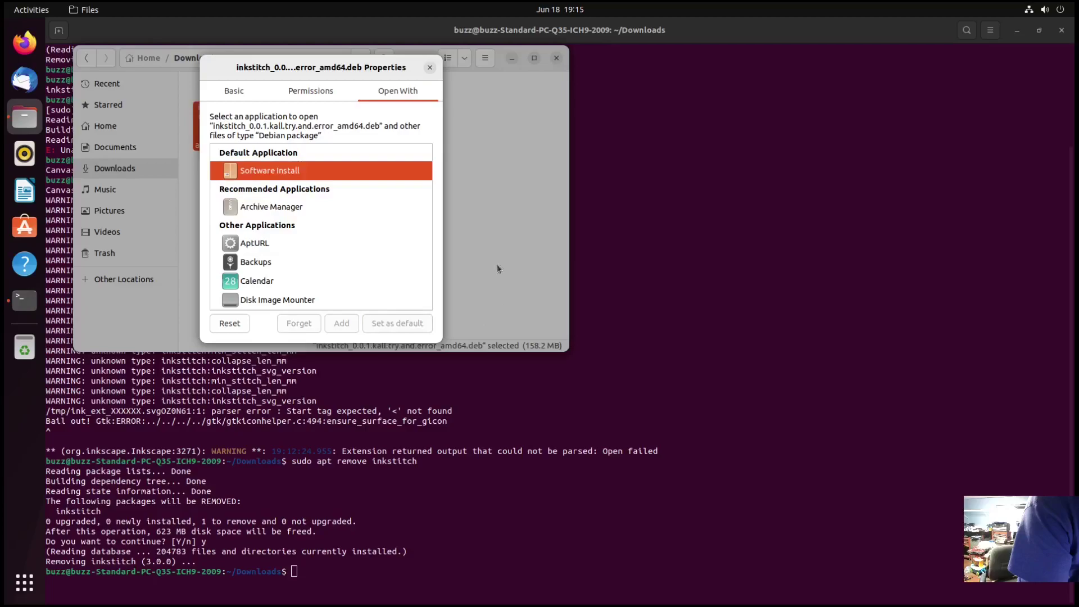
key(Escape)
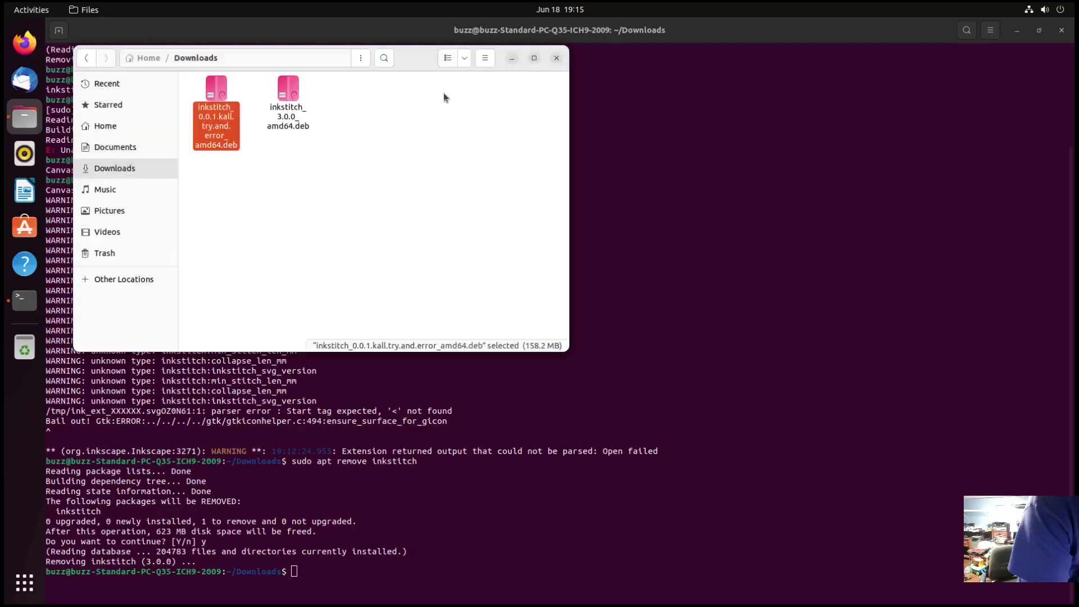
Open the dev-build .deb in Software Install, click Install and authorise with the account password.
right_click(223, 114)
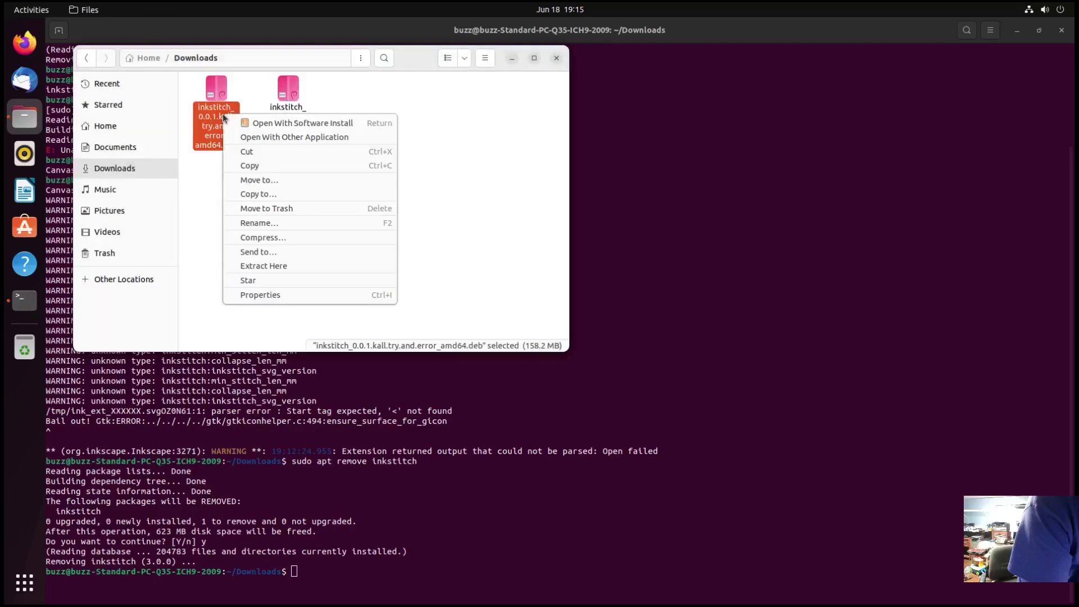
click(286, 123)
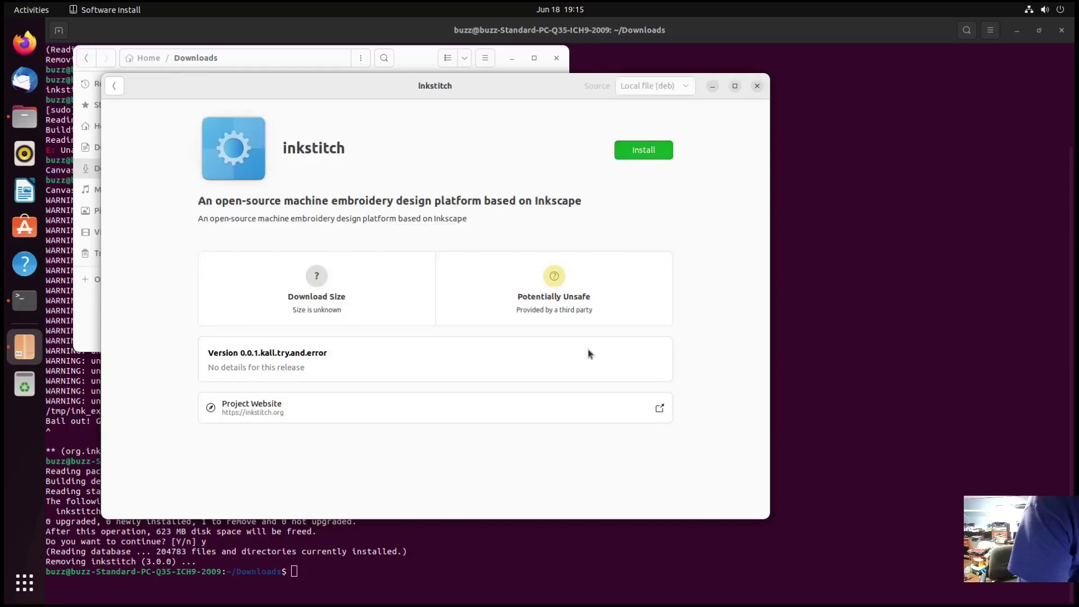
click(636, 153)
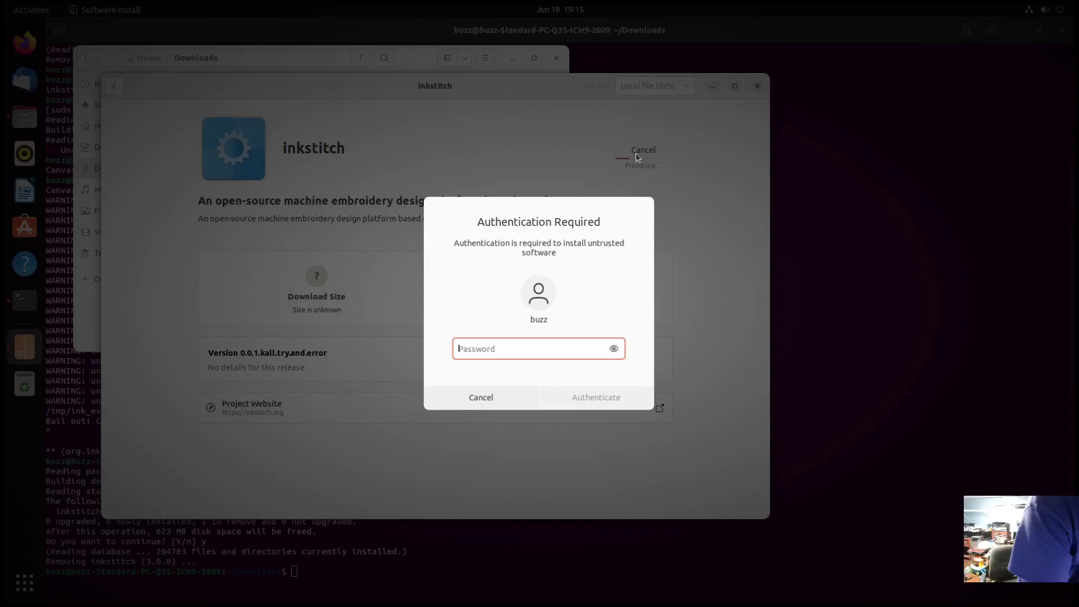
text(******)
key(Return)
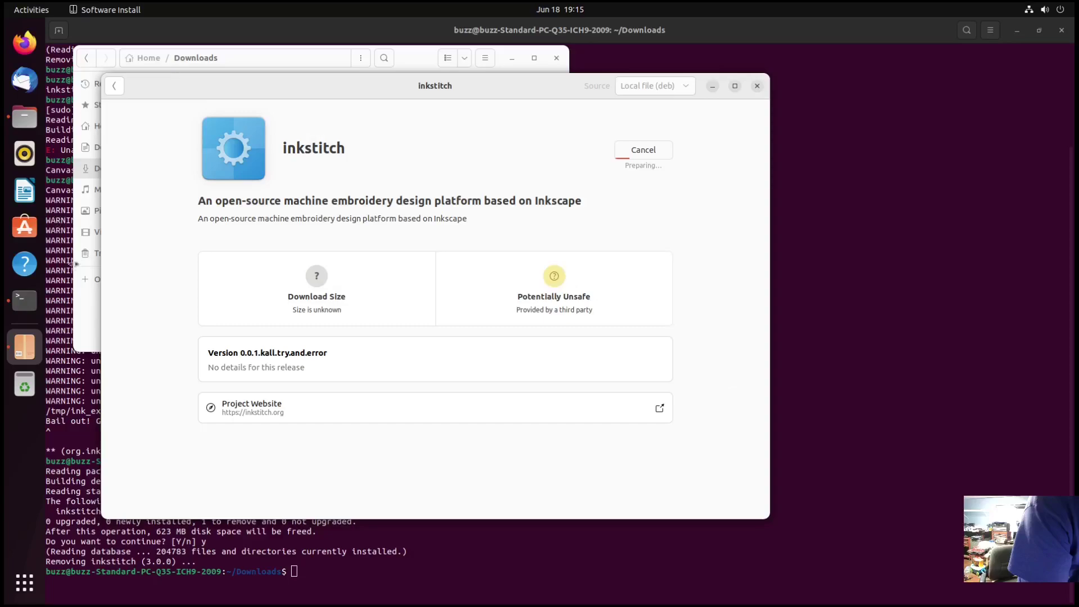
Rerun 'export GDK_BACKEND=x11 && inkscape' in the terminal and create a new Inkscape document.
click(27, 580)
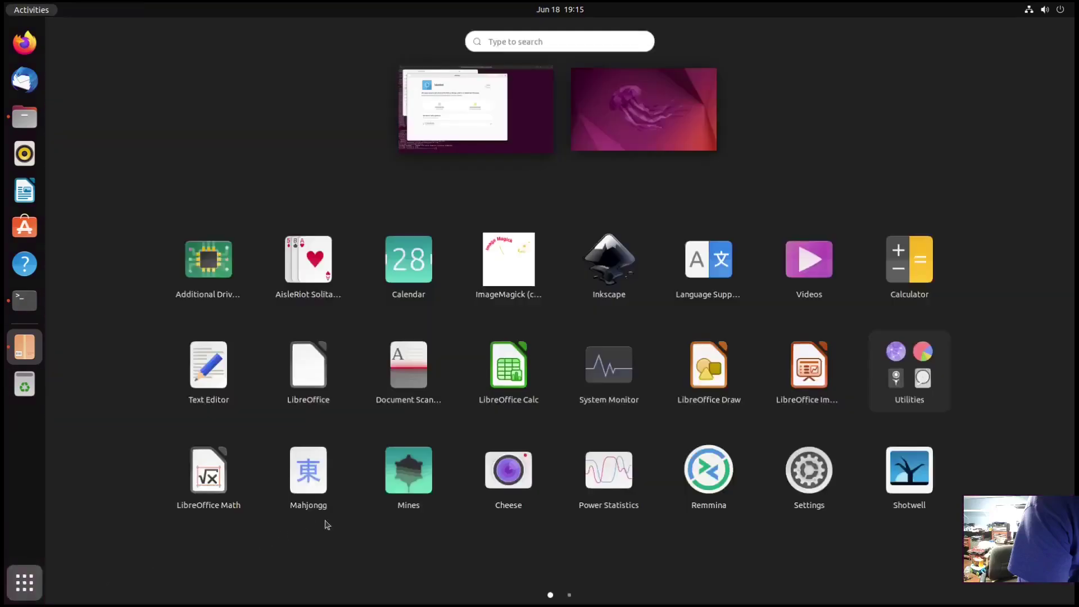
right_click(600, 263)
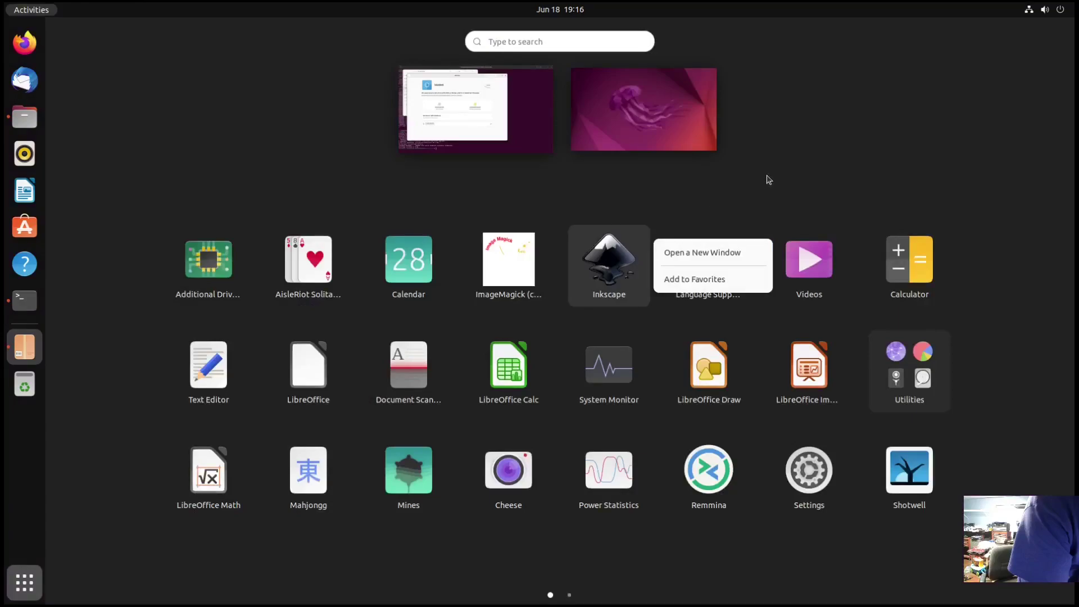
click(807, 167)
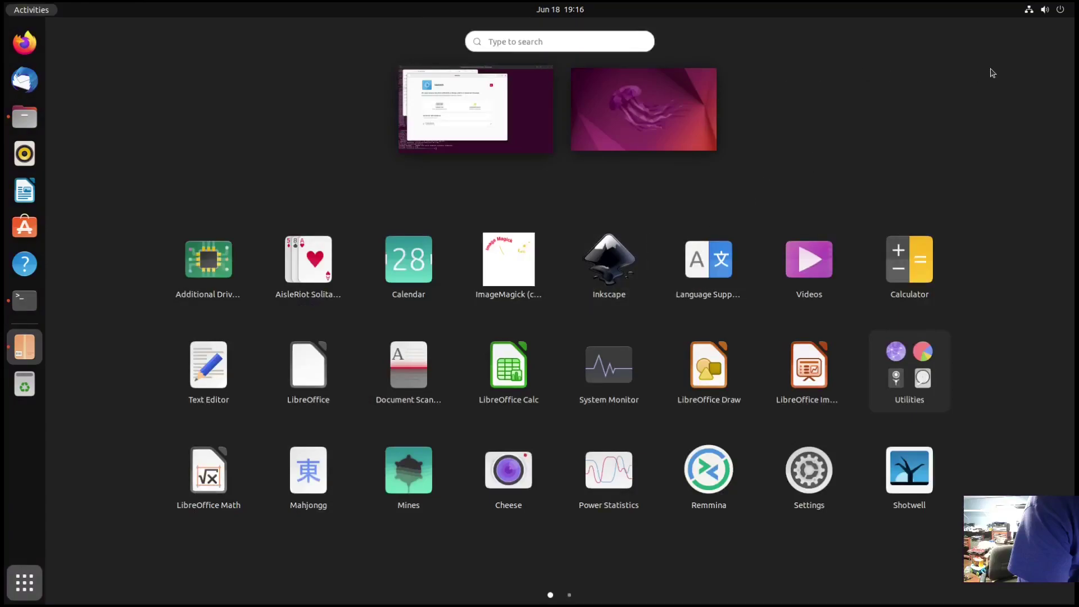
click(25, 301)
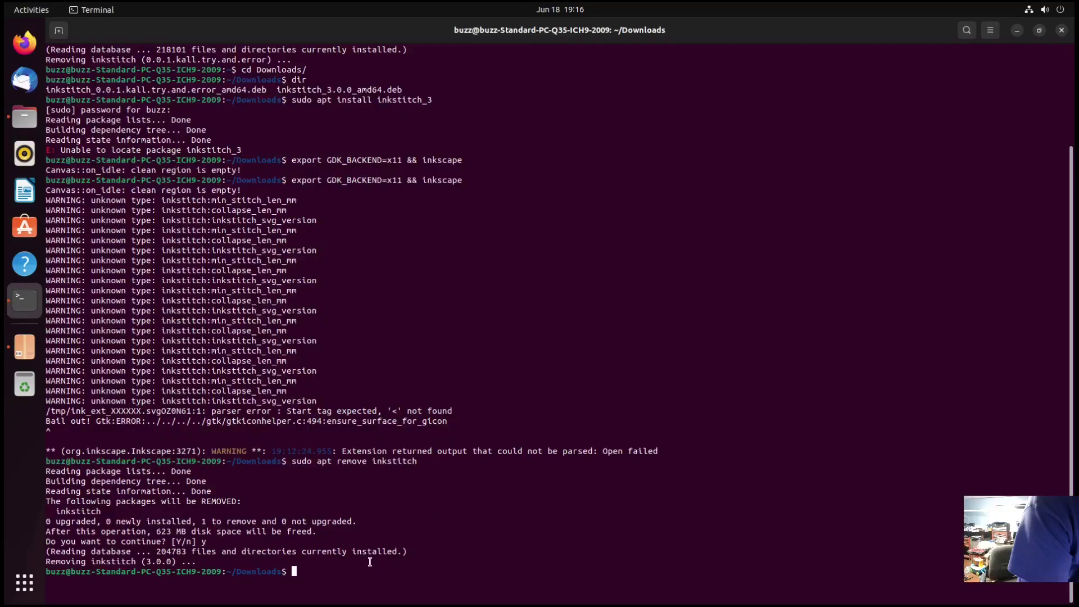
key(Up)
key(Up)
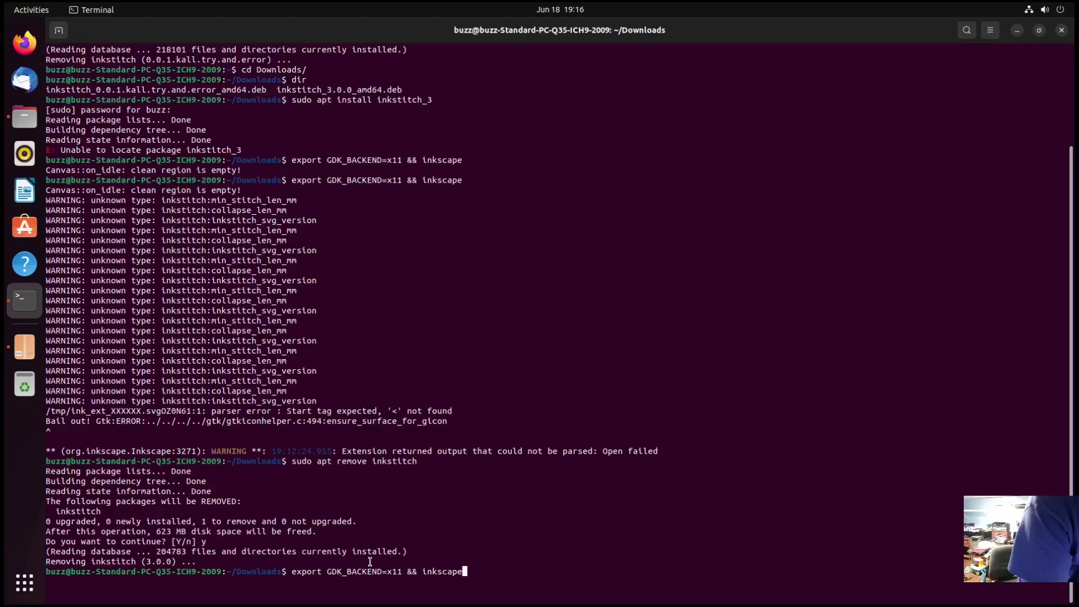
key(Return)
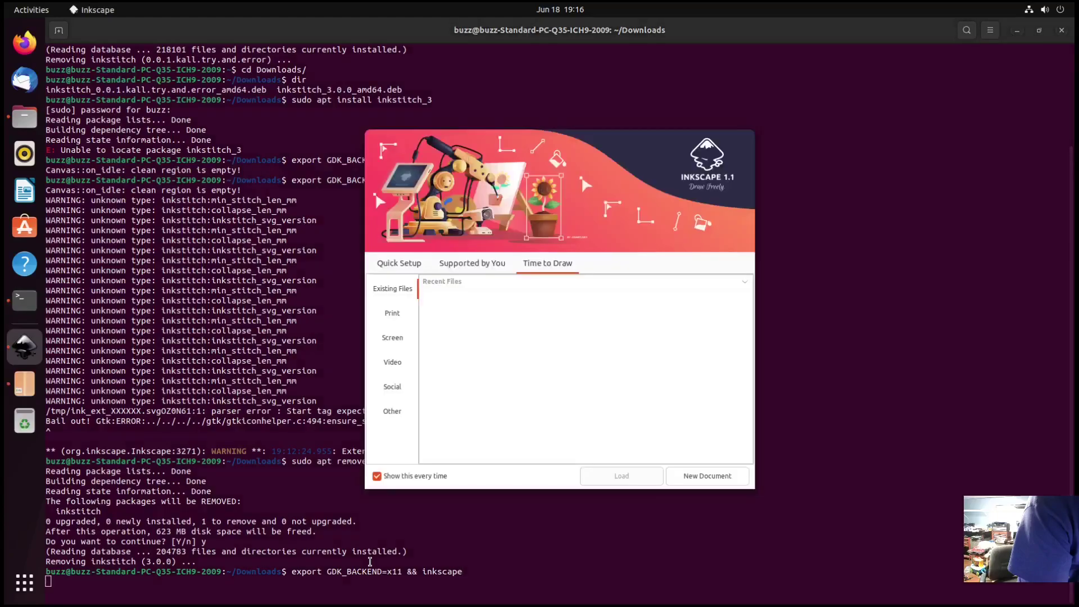
click(707, 475)
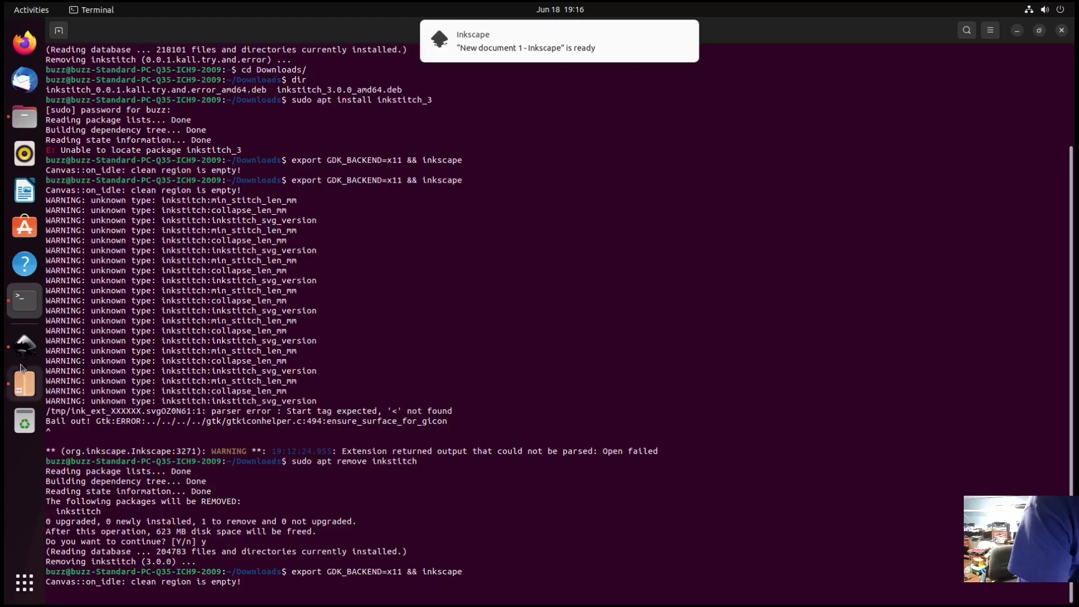
Draw a Pencil curve near the page's top centre and set its stroke width to 4 mm.
click(24, 346)
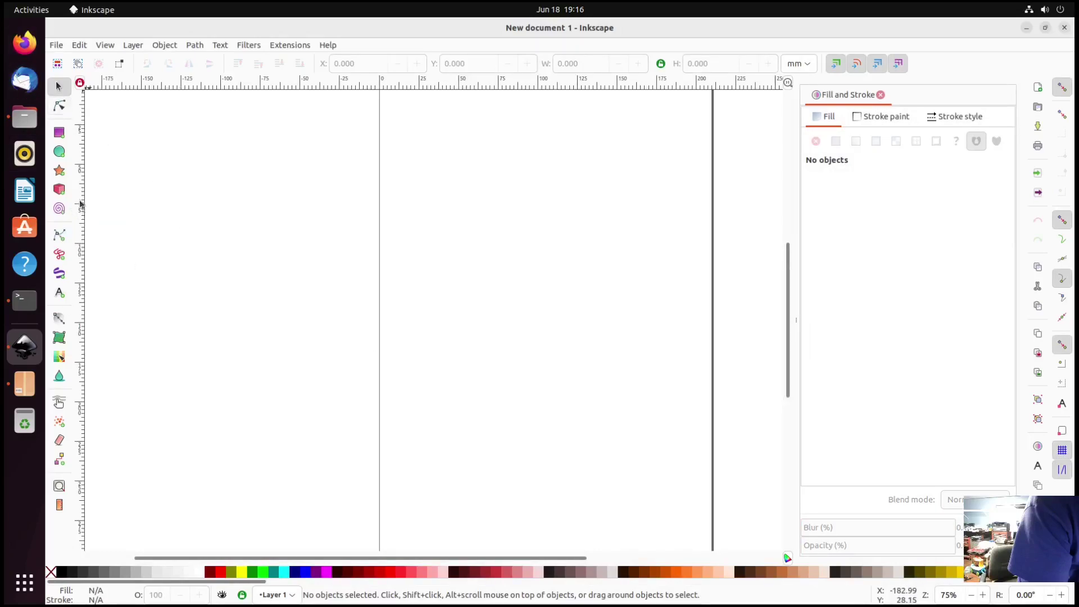
click(59, 254)
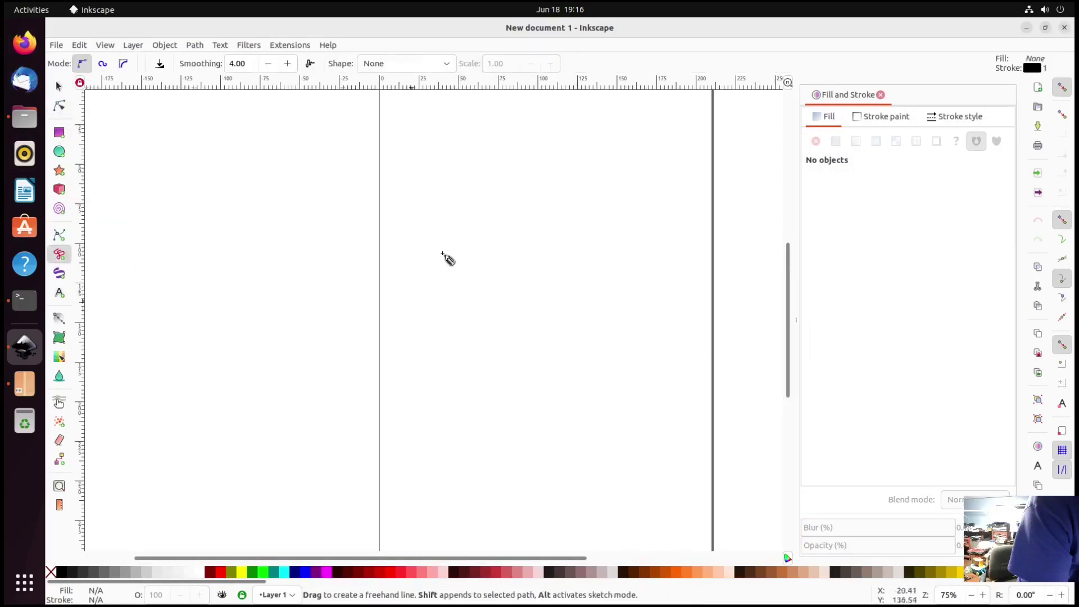
drag(440, 250, 534, 266)
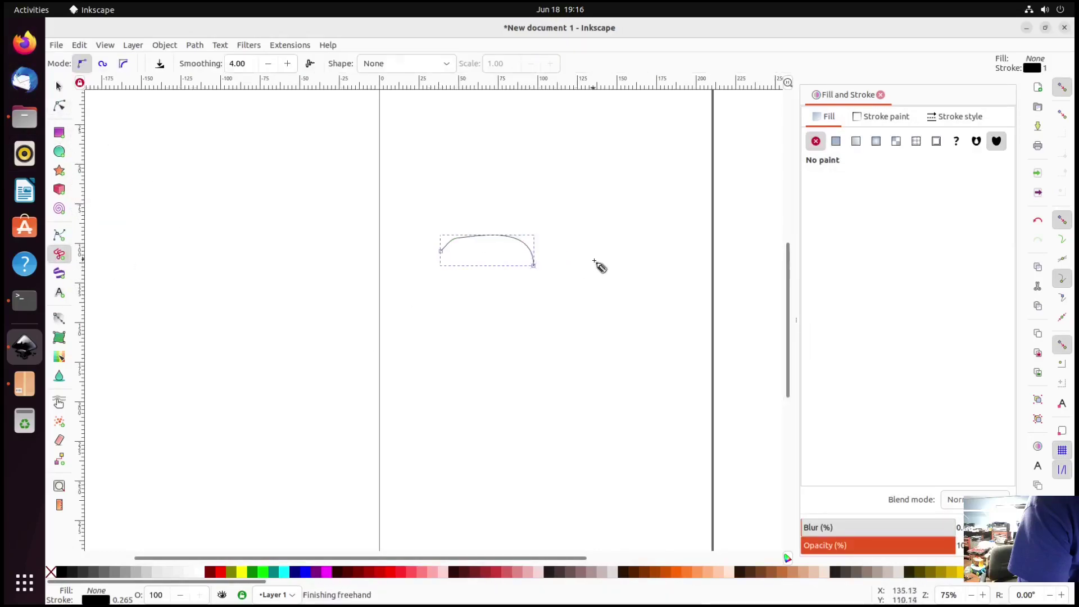
click(893, 116)
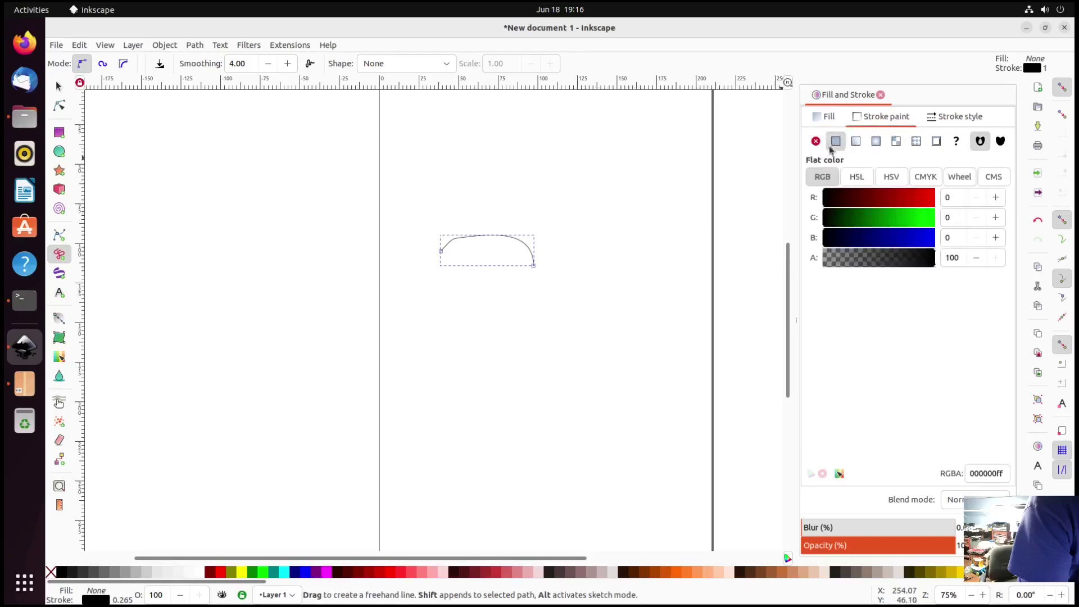
click(951, 120)
click(881, 141)
drag(881, 141, 821, 146)
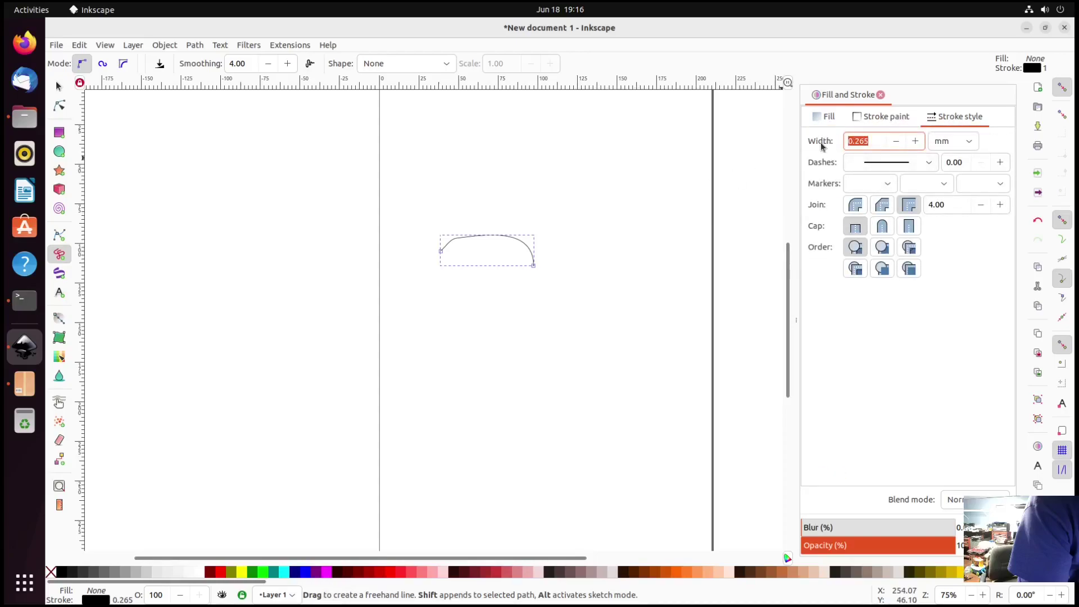
text(4)
key(Return)
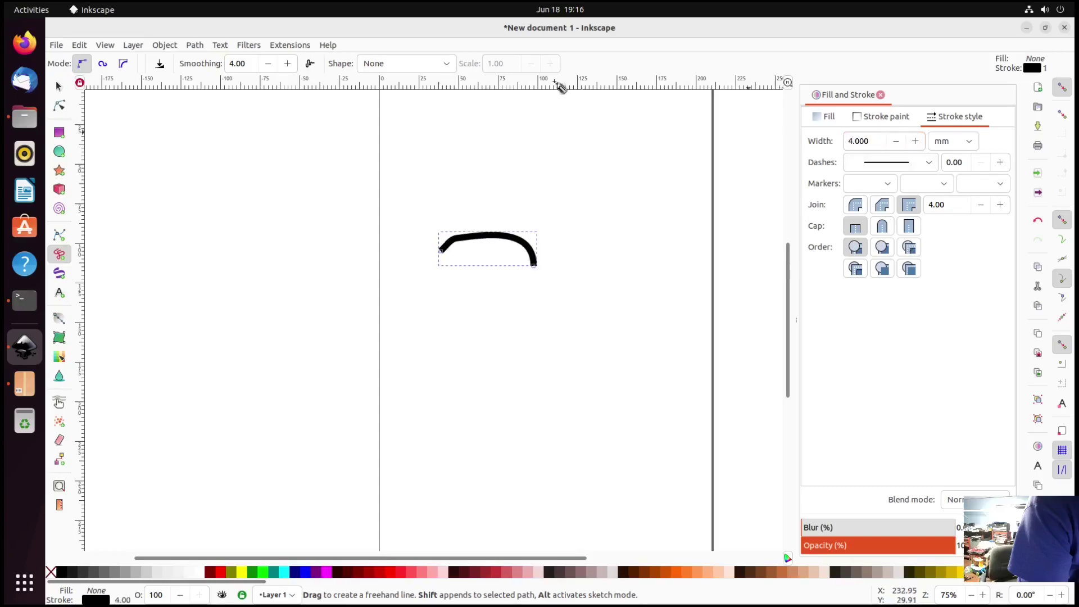
Switch back to the Selector tool and close the preferences window.
click(297, 47)
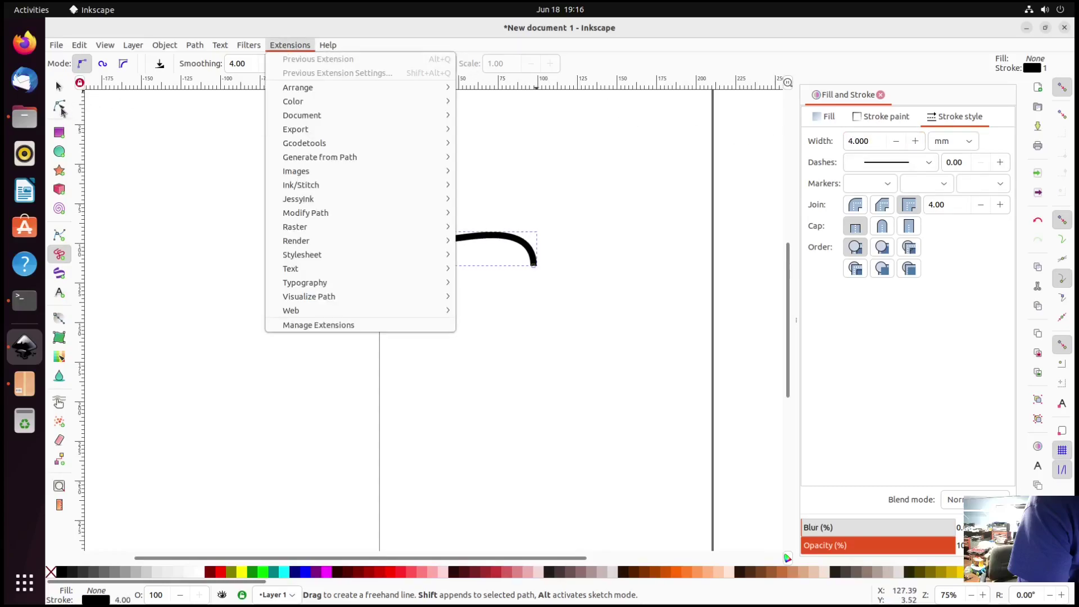
click(58, 87)
double_click(59, 88)
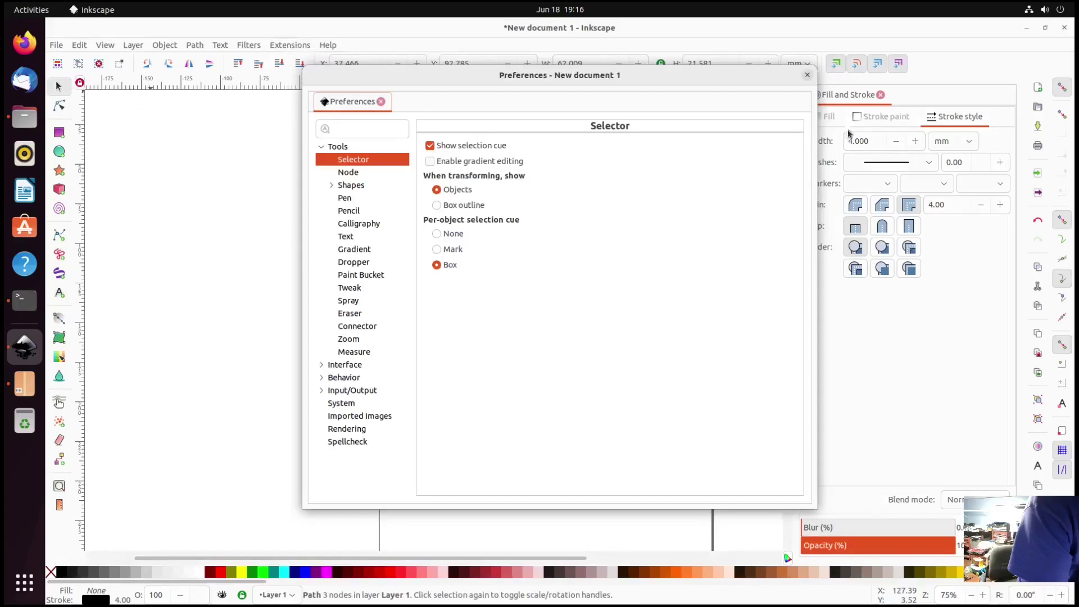
click(808, 75)
click(290, 45)
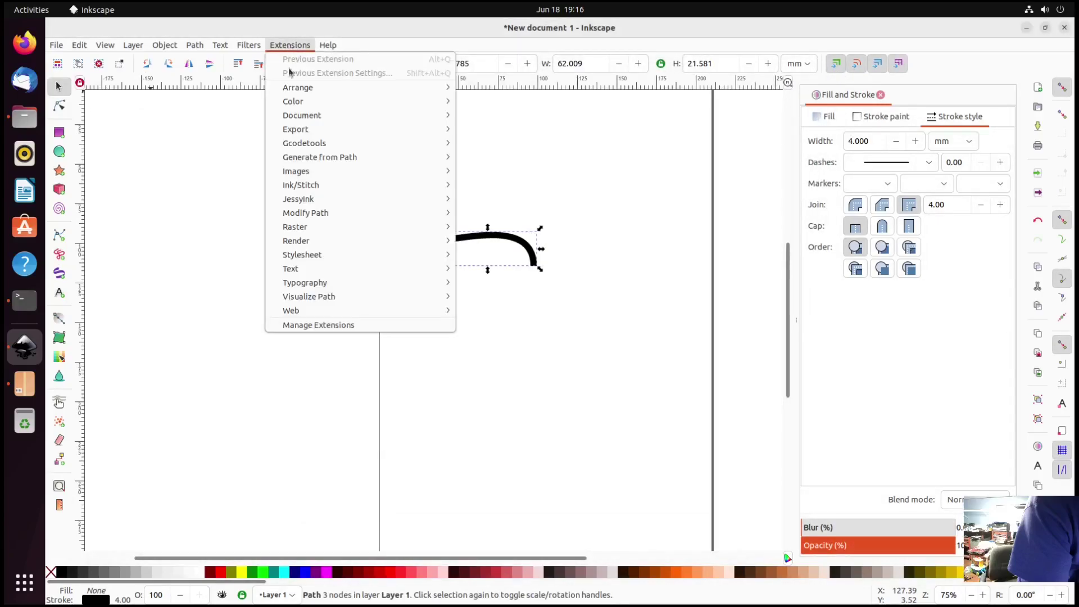
Run Ink/Stitch Convert Line to Satin on the curve and dismiss the resulting message.
mouse_move(303, 185)
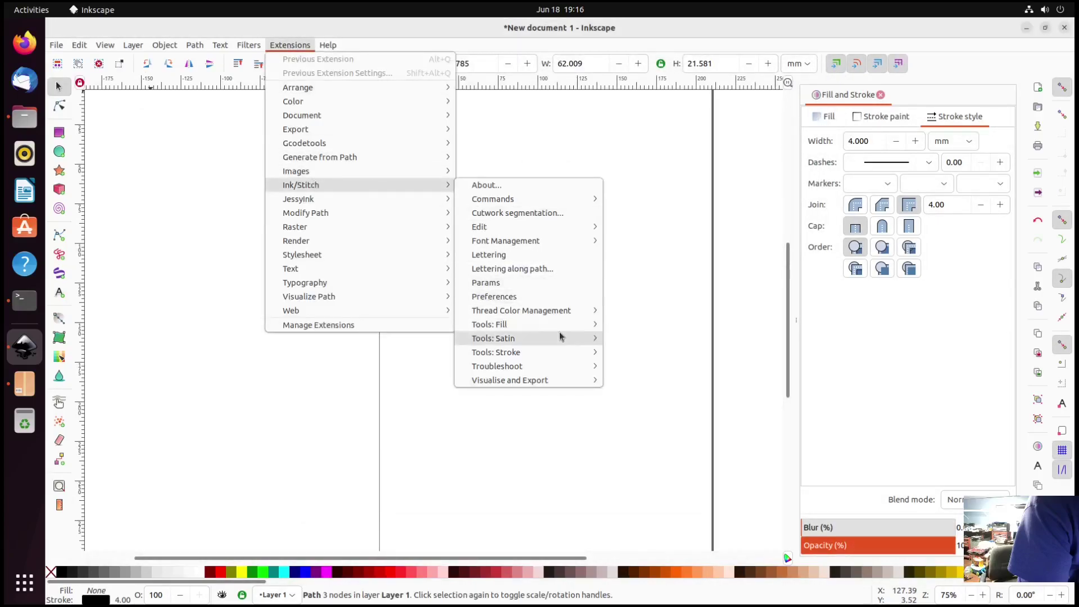
mouse_move(560, 337)
click(630, 351)
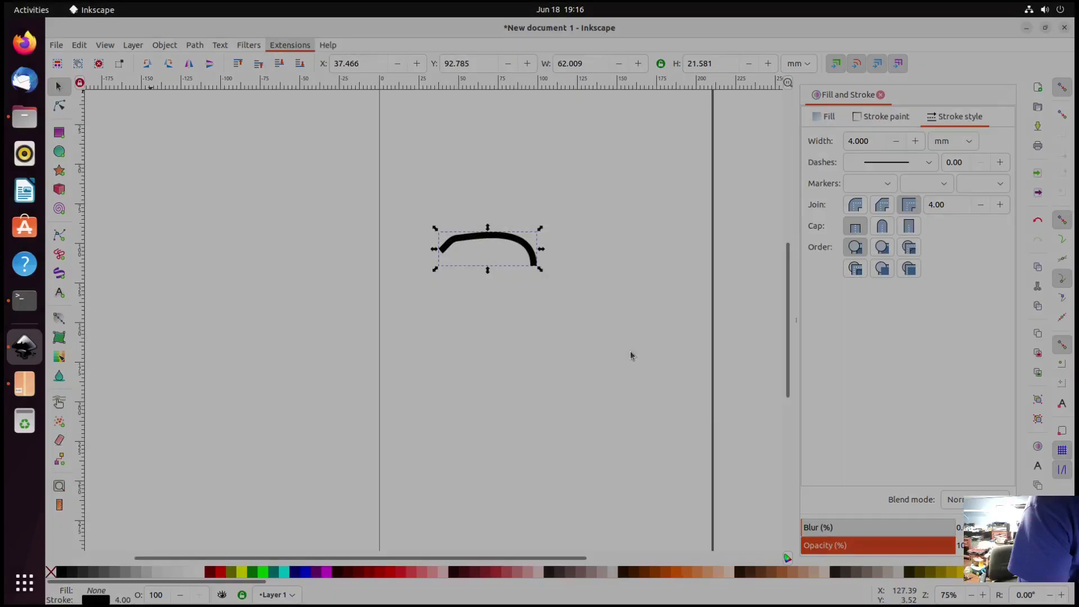
click(559, 435)
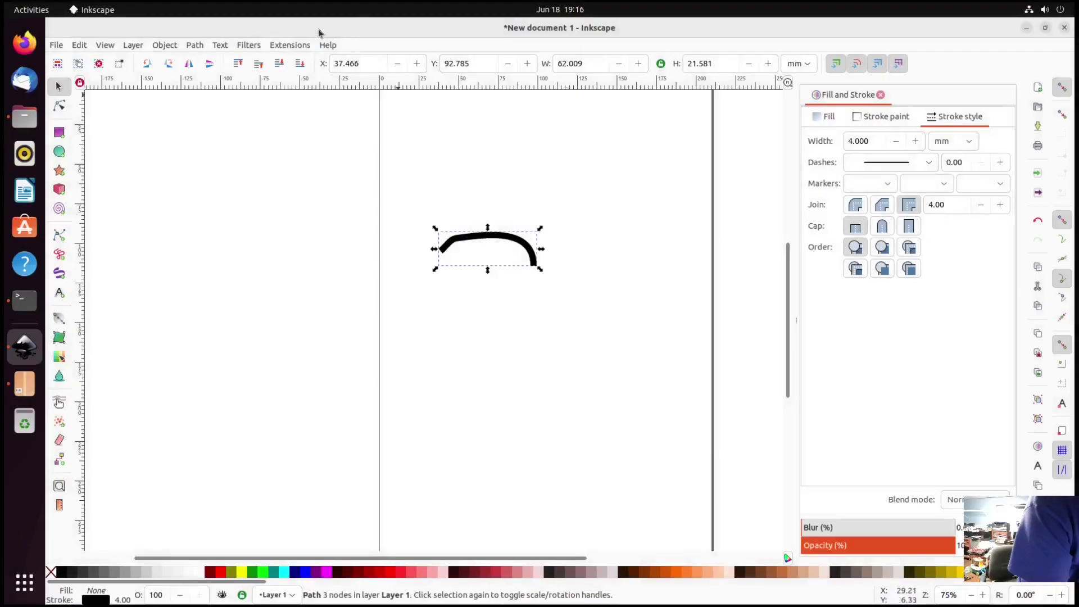
Run Convert Line to Satin again and select the new 134-node satin column path.
click(287, 45)
mouse_move(328, 186)
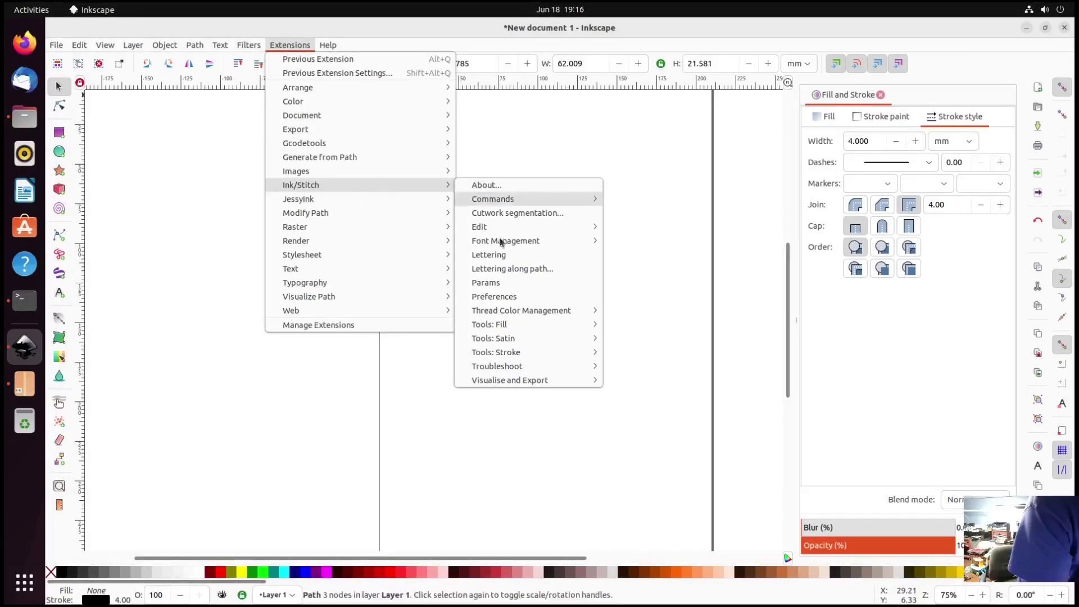
mouse_move(517, 339)
click(674, 353)
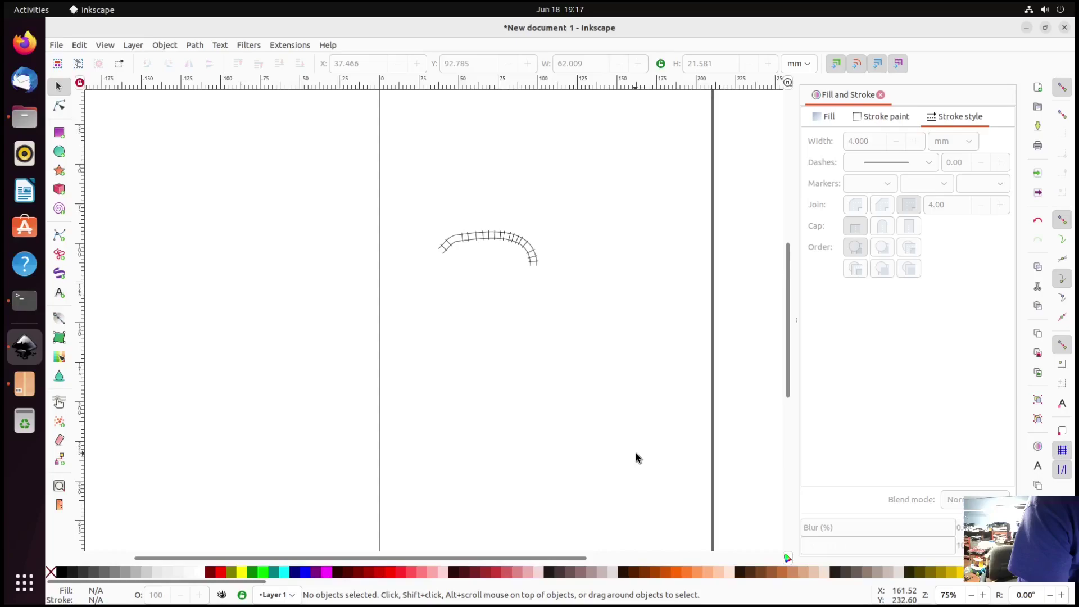
click(533, 247)
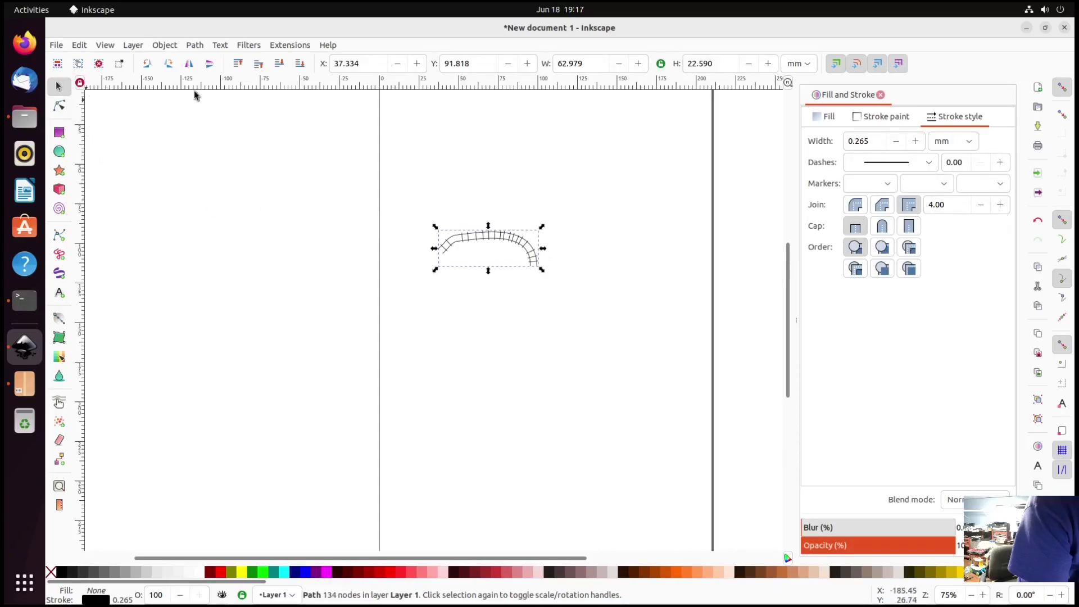
click(289, 46)
Preview the satin column in Ink/Stitch Params, cancel without changes, and deselect it.
mouse_move(298, 186)
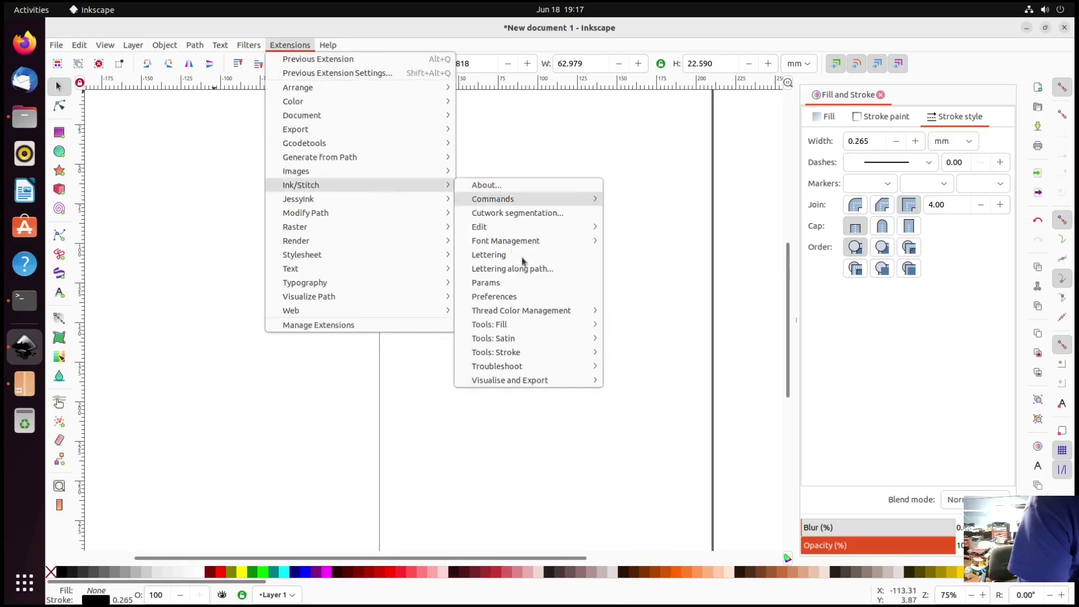
click(506, 282)
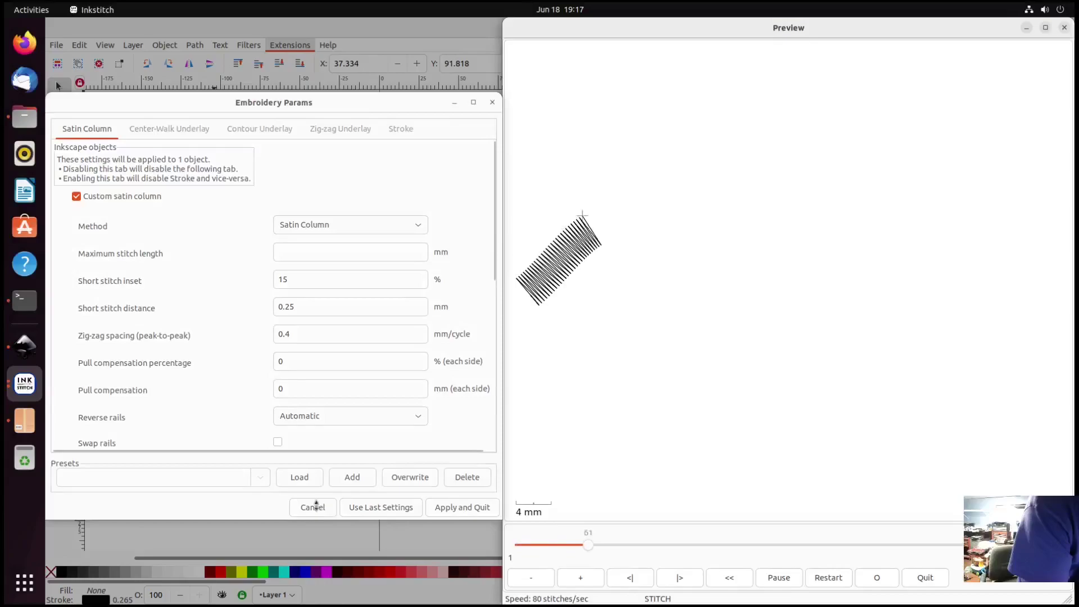
click(312, 506)
click(564, 306)
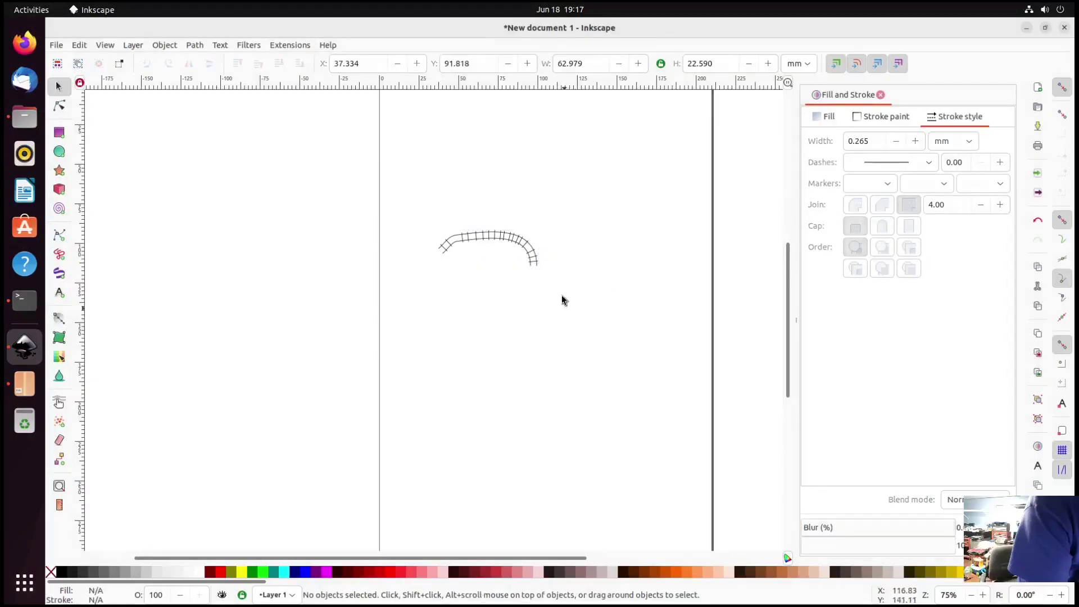
Create Ink/Stitch lettering with the text 'dwqa' and apply it to the document.
click(290, 45)
mouse_move(313, 186)
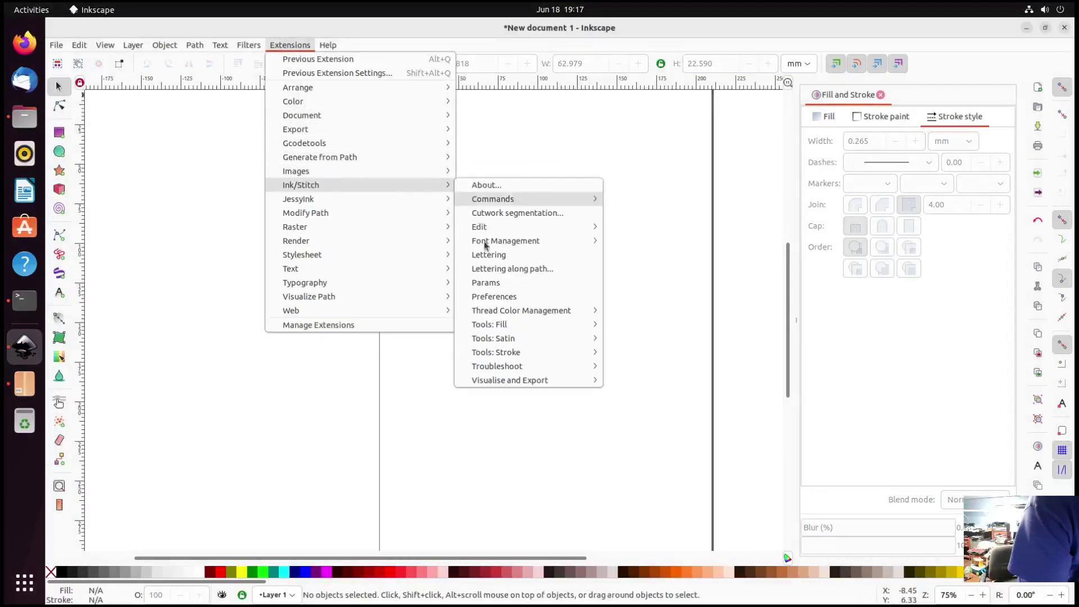
click(493, 256)
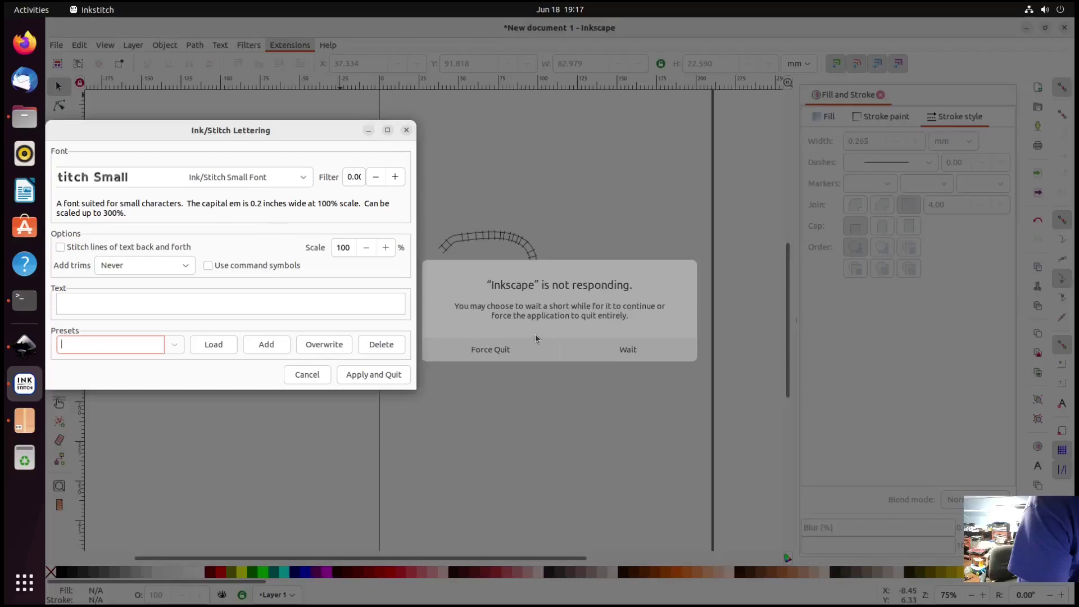
click(164, 302)
text(dwqa)
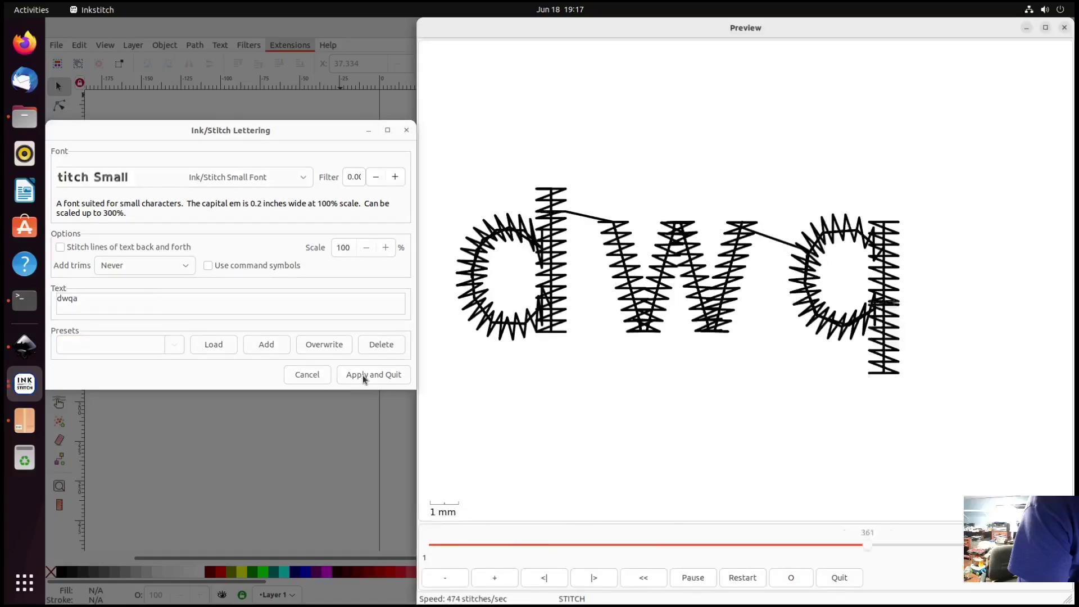
click(362, 375)
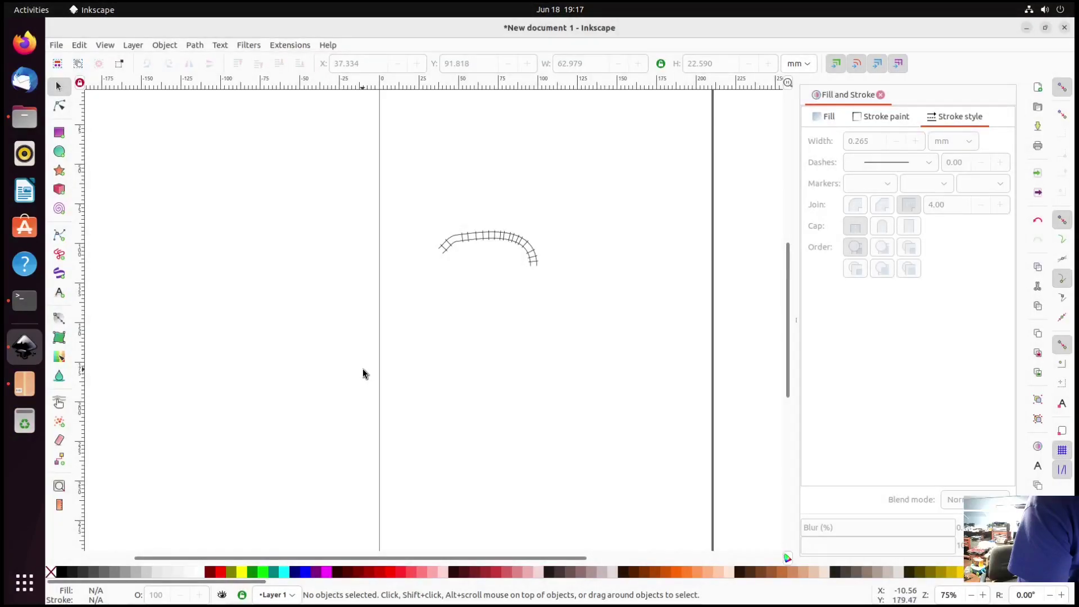
Drag the 'dwqa' lettering group down to just above the satin curve, then deselect it.
scroll(354, 364, up, 4)
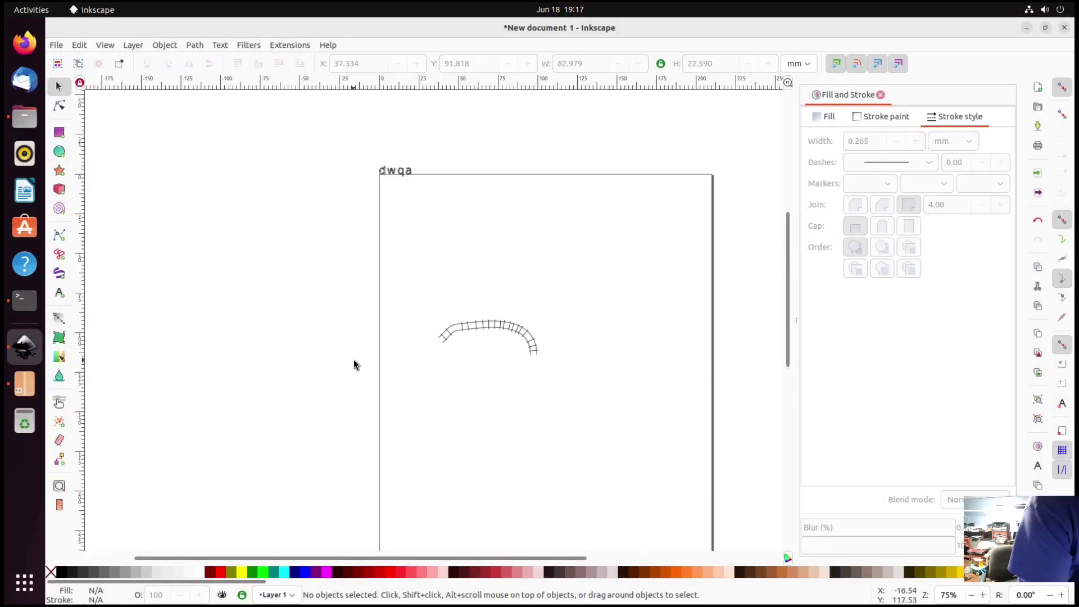
click(393, 171)
drag(393, 171, 484, 279)
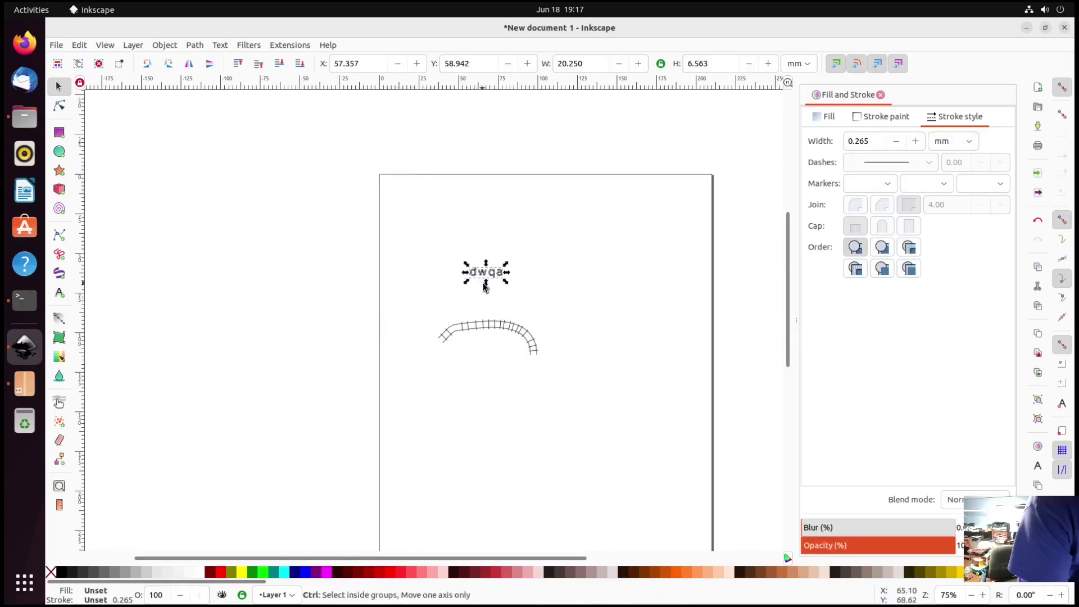
ctrl+scroll(483, 288, up, 4)
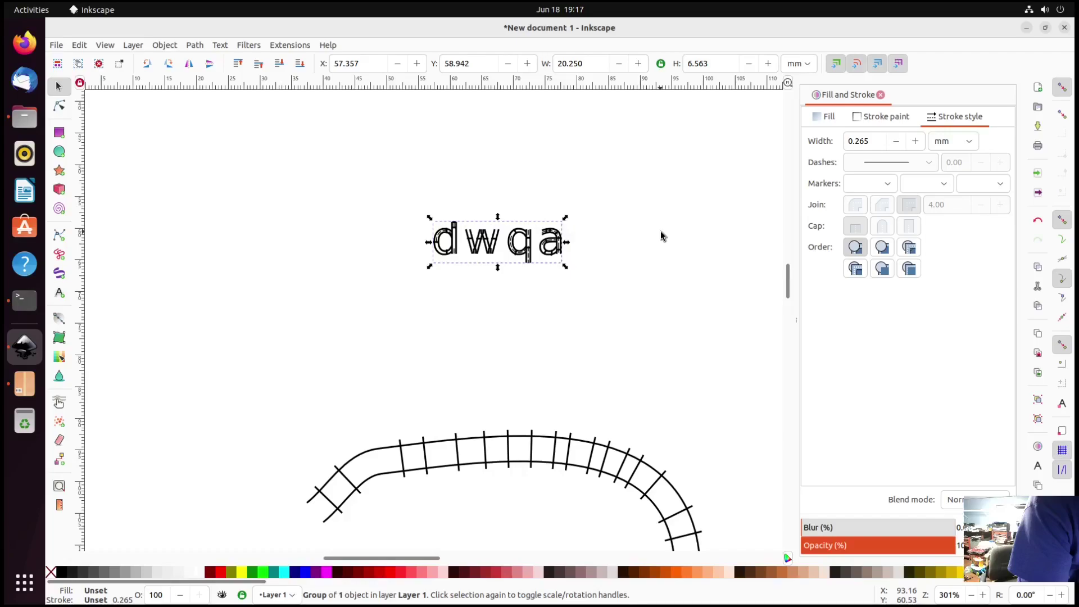
click(656, 229)
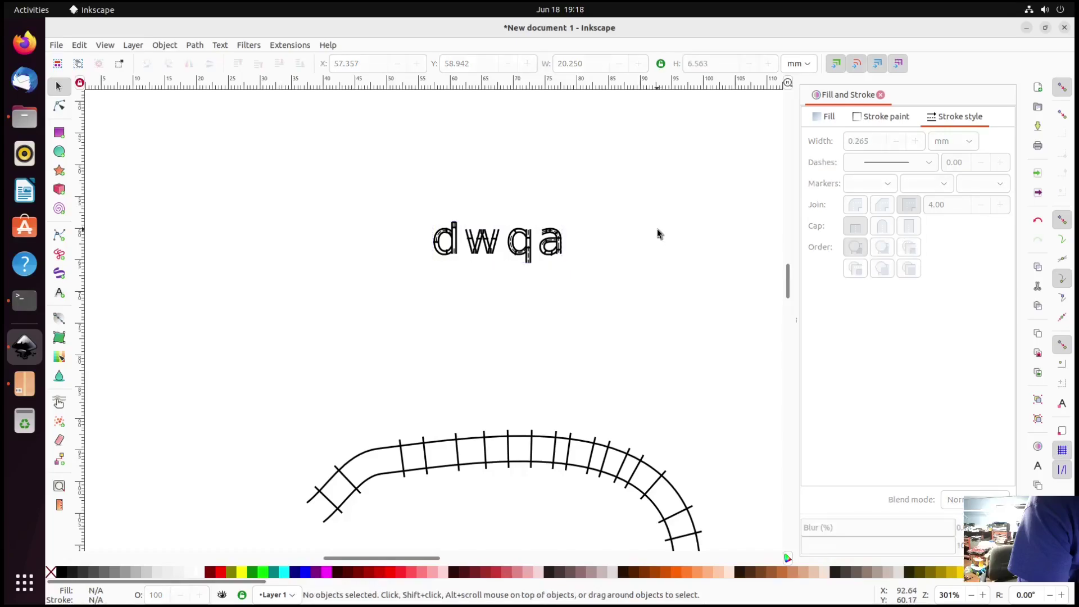